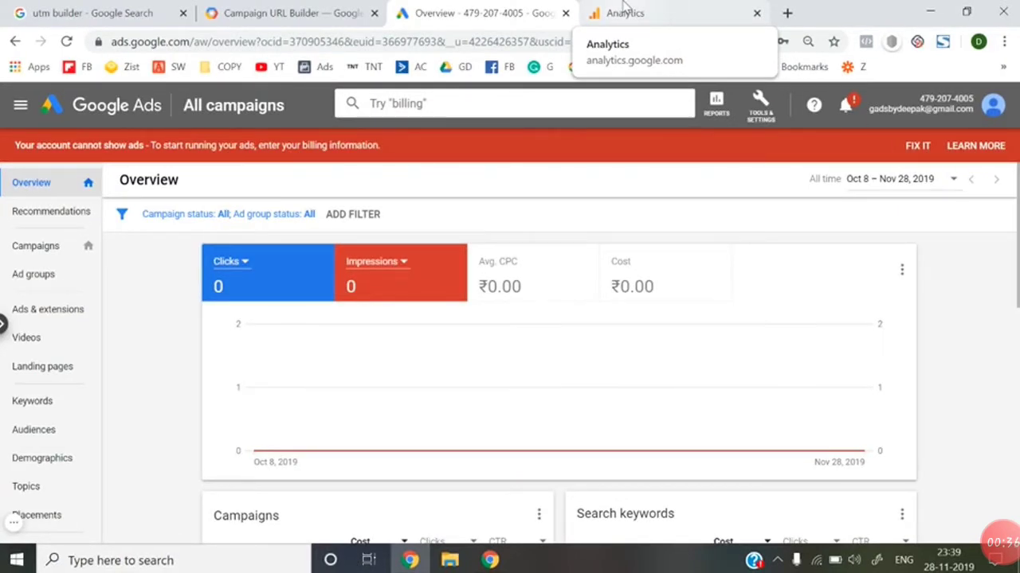
- Switch to Google Analytics and review the Google Ads Campaigns report under Acquisition
{"action": "left_click", "coordinate": [625, 13]}
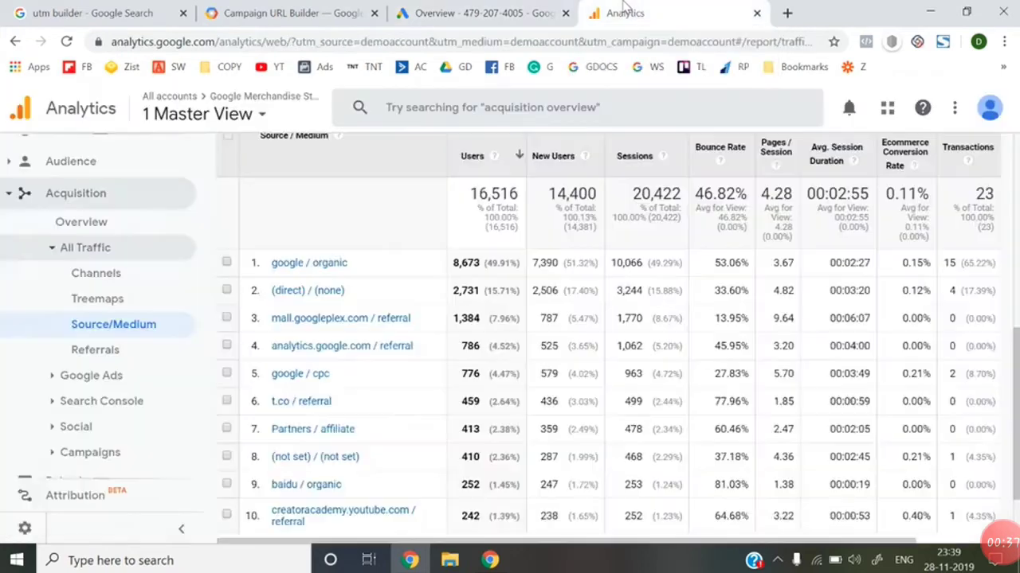
{"action": "left_click", "coordinate": [17, 194]}
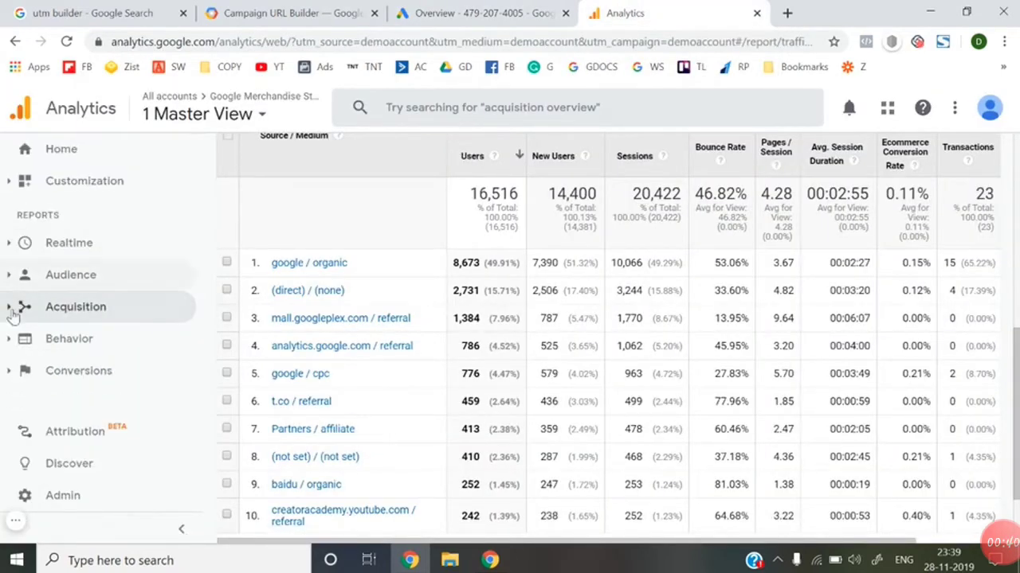
{"action": "left_click", "coordinate": [12, 315]}
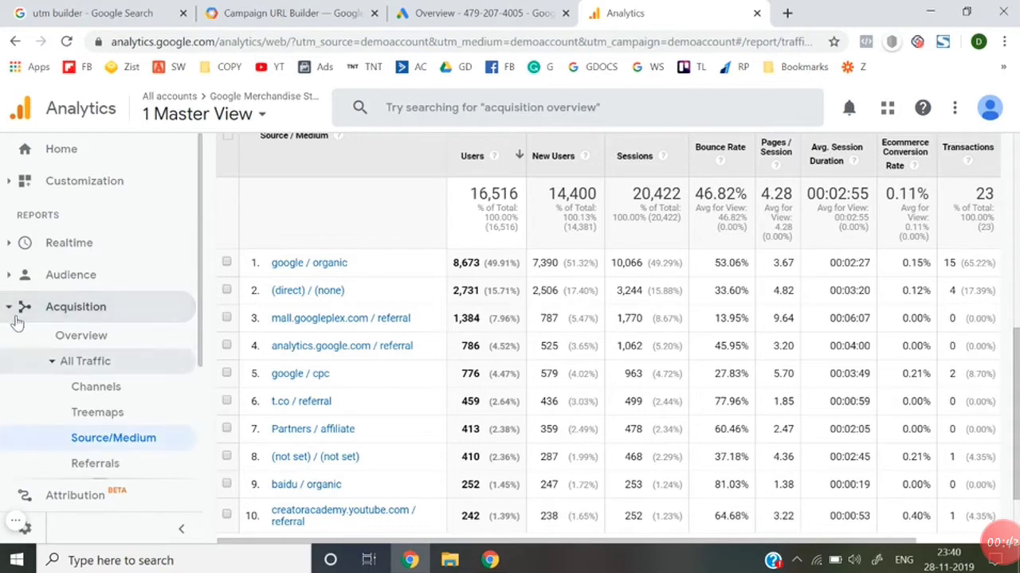
{"action": "scroll", "coordinate": [114, 398], "scroll_direction": "down", "scroll_amount": 3}
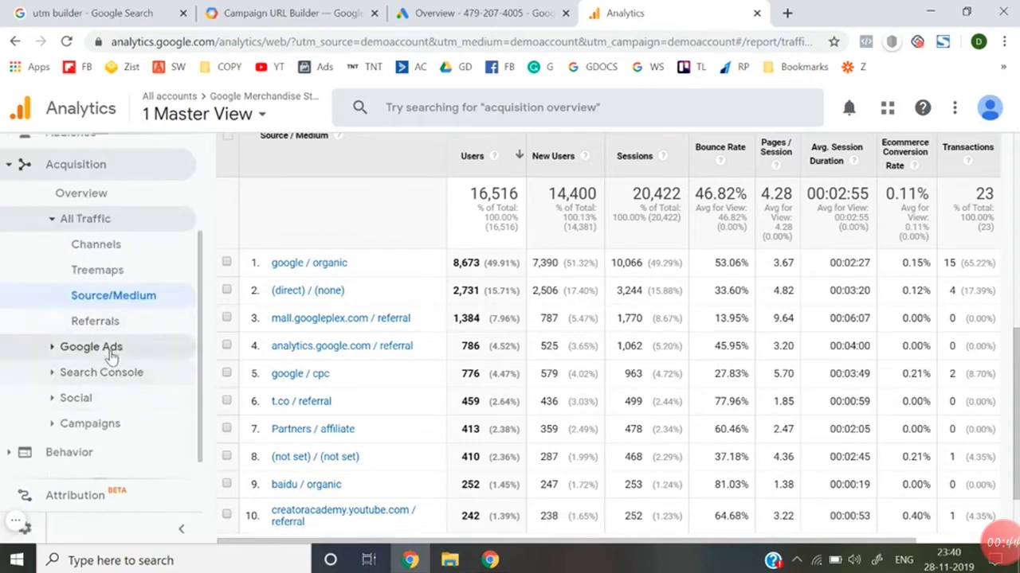
{"action": "left_click", "coordinate": [111, 351]}
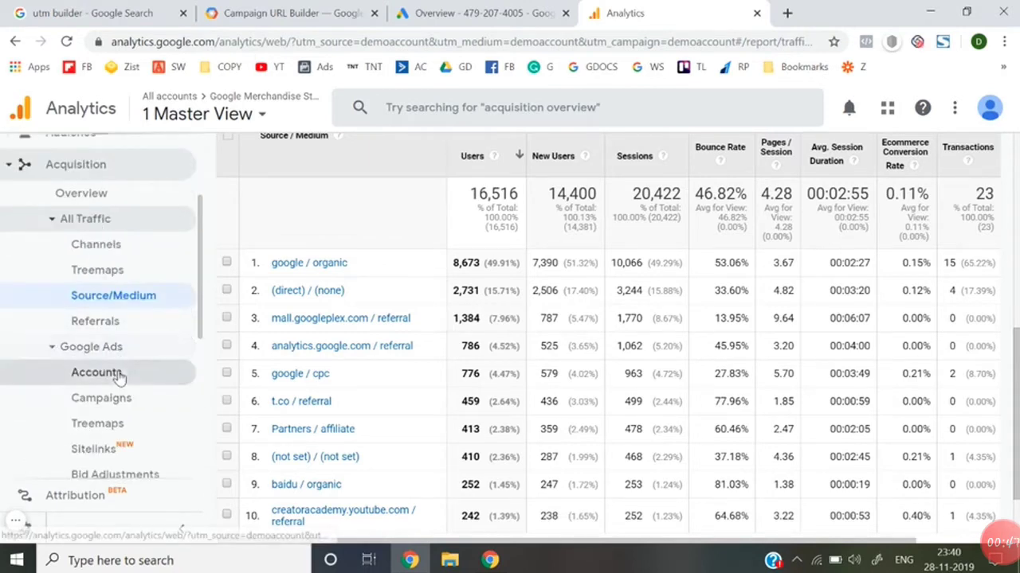
{"action": "left_click", "coordinate": [120, 398]}
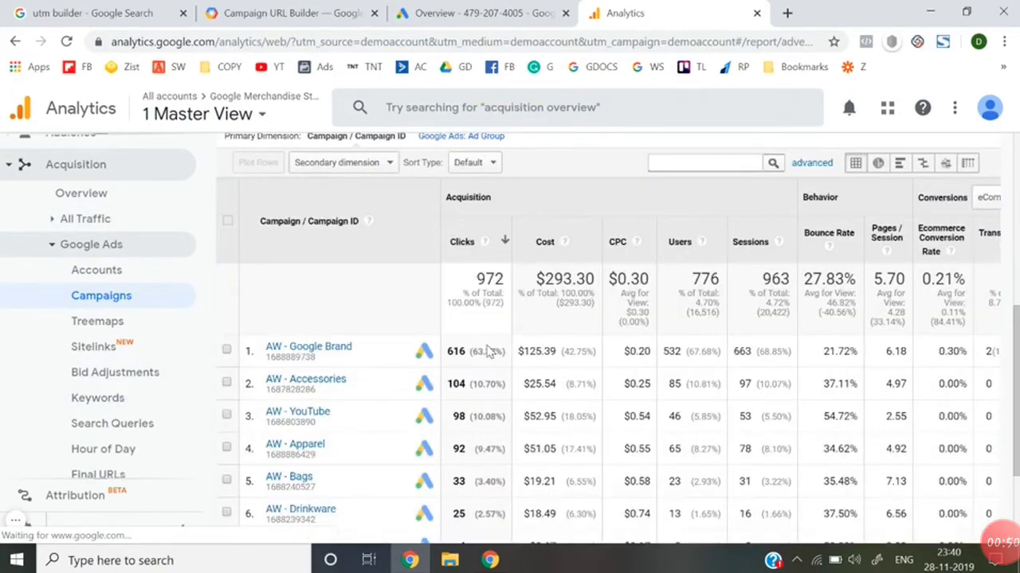
{"action": "scroll", "coordinate": [484, 351], "scroll_direction": "down", "scroll_amount": 2}
{"action": "scroll", "coordinate": [478, 351], "scroll_direction": "up", "scroll_amount": 2}
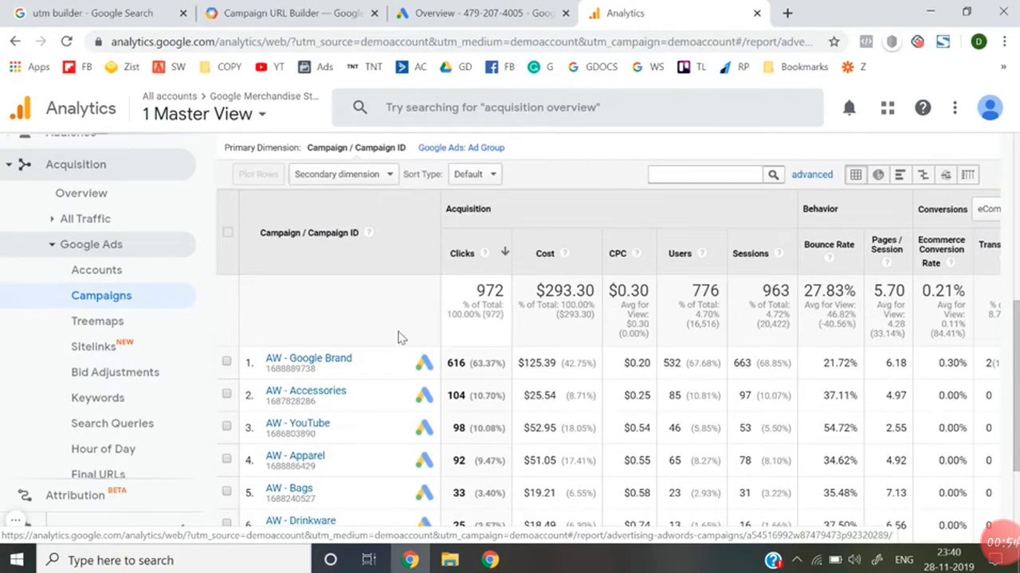
- Open the Source/Medium report under All Traffic and look through its chart and traffic source table
{"action": "left_click", "coordinate": [51, 244]}
{"action": "scroll", "coordinate": [56, 247], "scroll_direction": "up", "scroll_amount": 2}
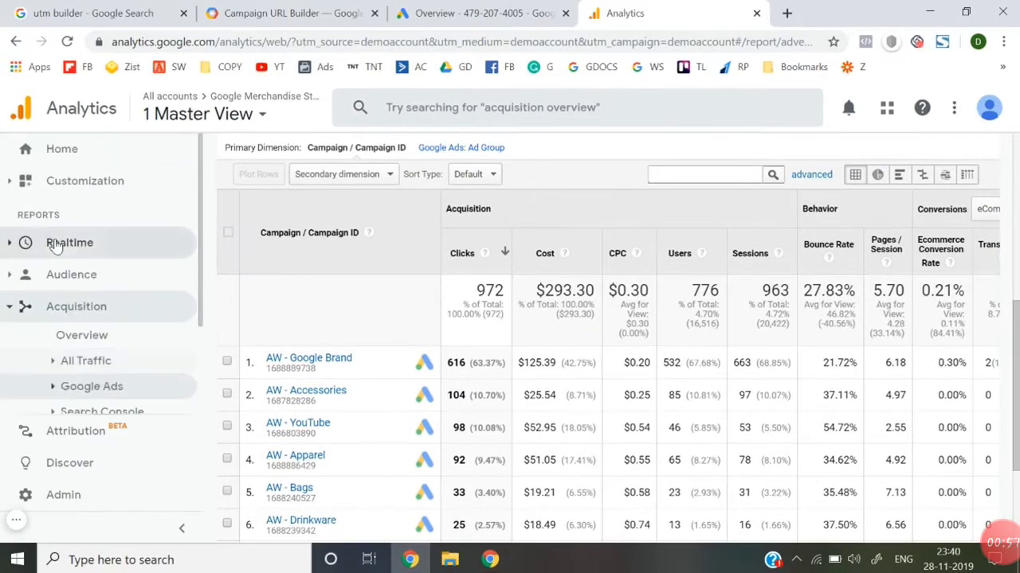
{"action": "scroll", "coordinate": [76, 319], "scroll_direction": "down", "scroll_amount": 2}
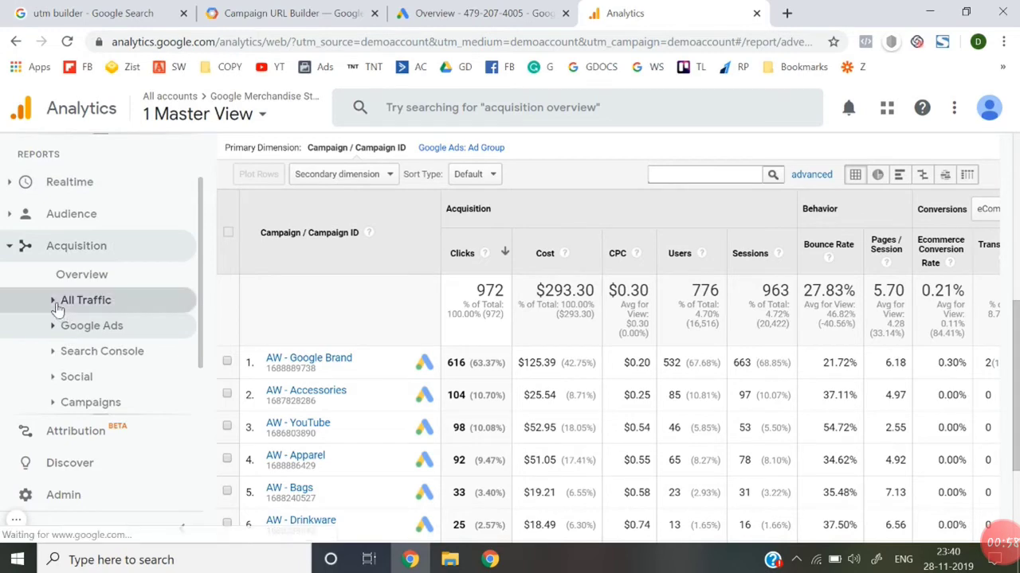
{"action": "left_click", "coordinate": [57, 307]}
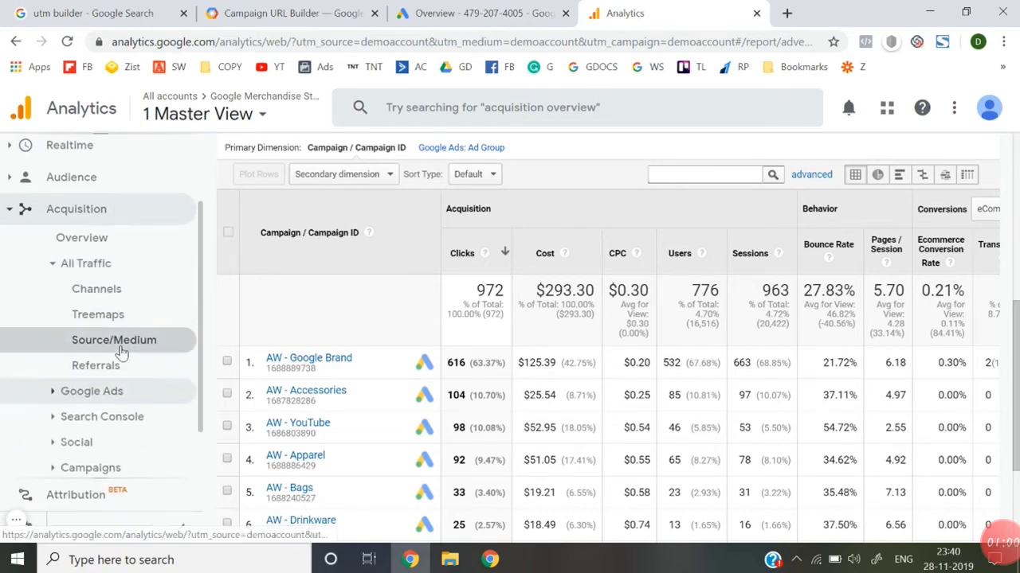
{"action": "left_click", "coordinate": [118, 344]}
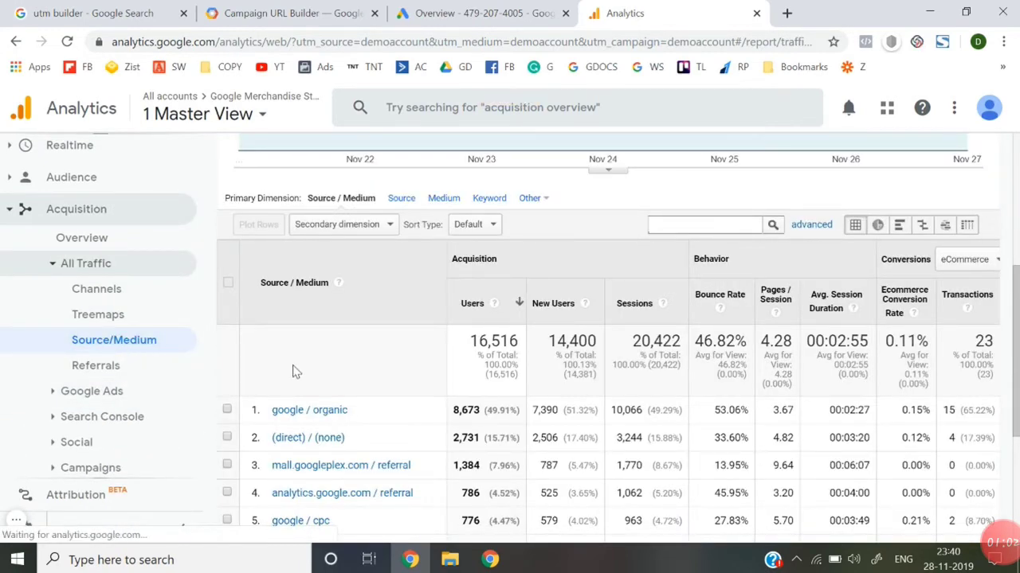
{"action": "scroll", "coordinate": [291, 371], "scroll_direction": "down", "scroll_amount": 3}
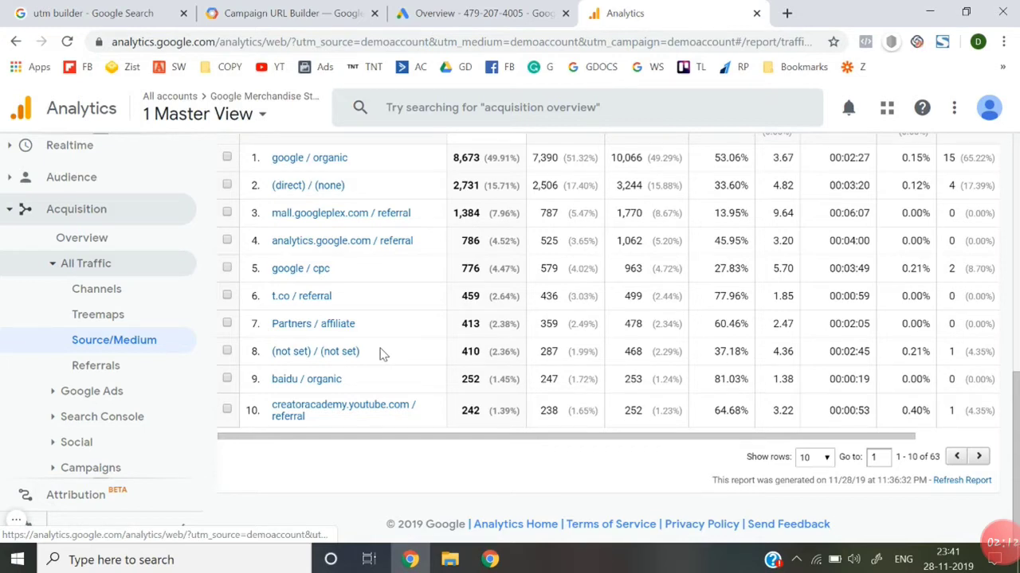
{"action": "scroll", "coordinate": [380, 348], "scroll_direction": "up", "scroll_amount": 5}
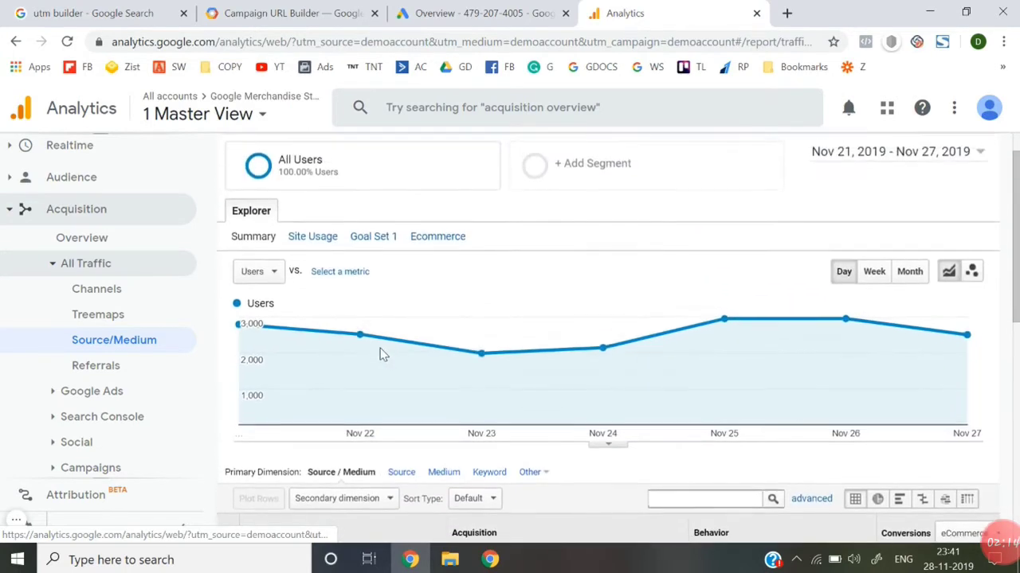
{"action": "scroll", "coordinate": [380, 348], "scroll_direction": "down", "scroll_amount": 2}
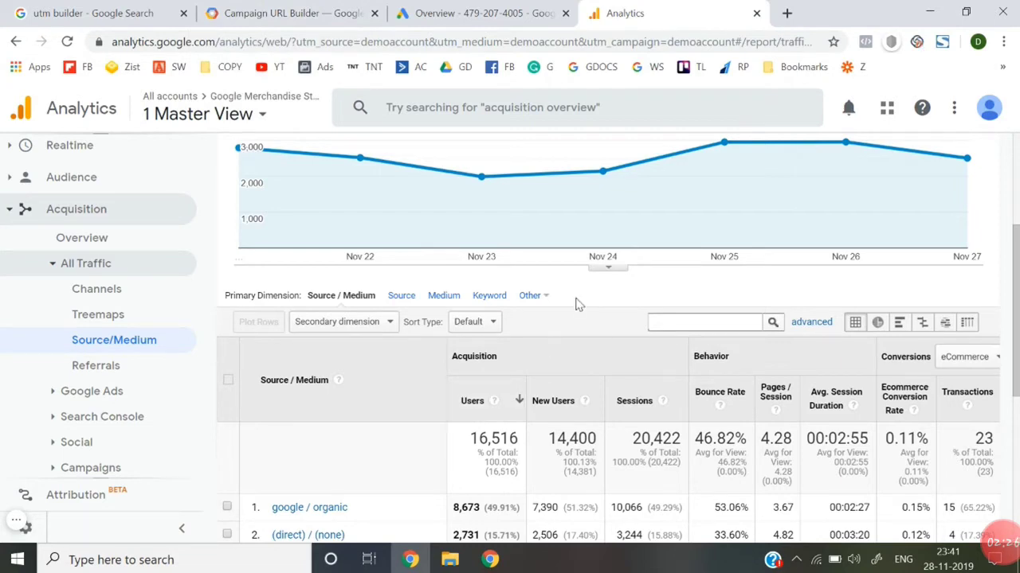
- Look over the Campaign URL Builder form and the Google Ads account overview
{"action": "left_click", "coordinate": [310, 12]}
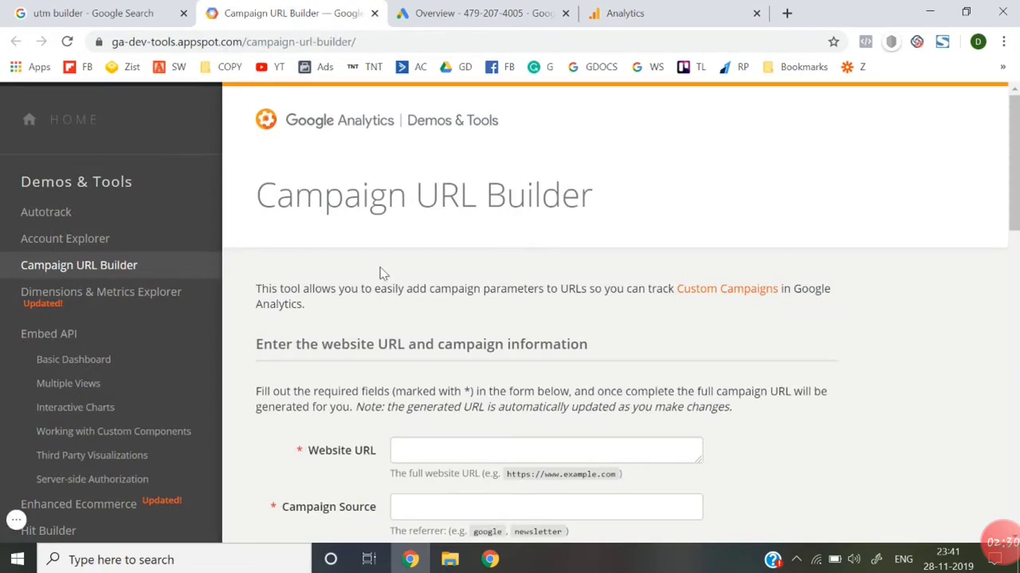
{"action": "scroll", "coordinate": [380, 273], "scroll_direction": "down", "scroll_amount": 2}
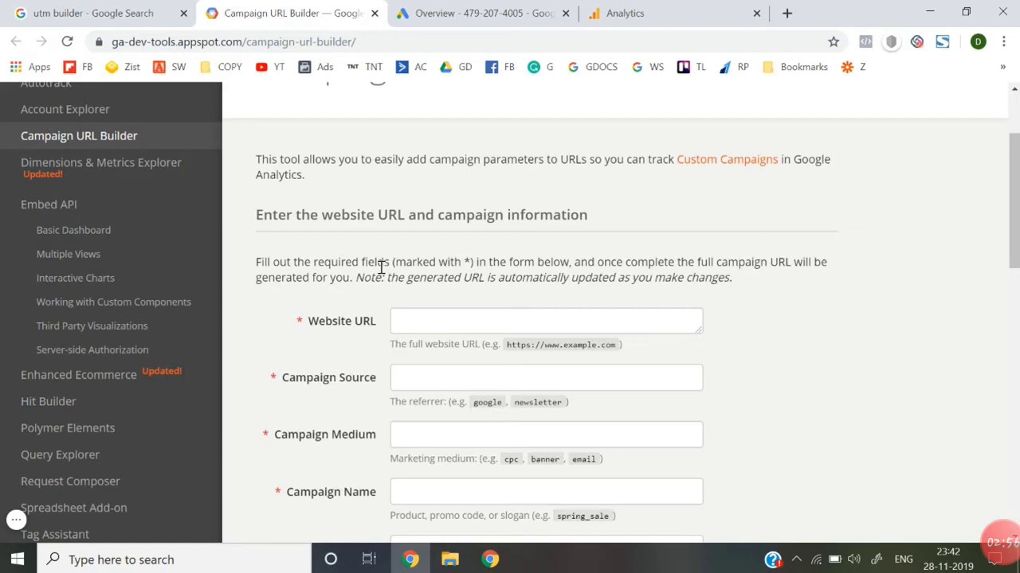
{"action": "left_click", "coordinate": [486, 12]}
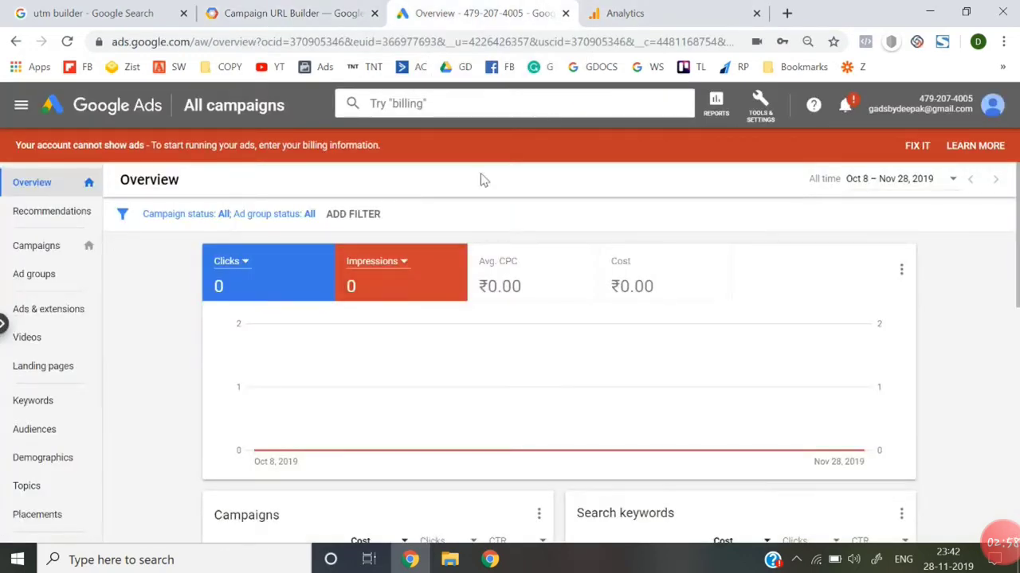
- In Google Analytics, view the details of the google / organic traffic source and return to the full Source/Medium report
{"action": "left_click", "coordinate": [653, 12]}
{"action": "scroll", "coordinate": [426, 318], "scroll_direction": "down", "scroll_amount": 2}
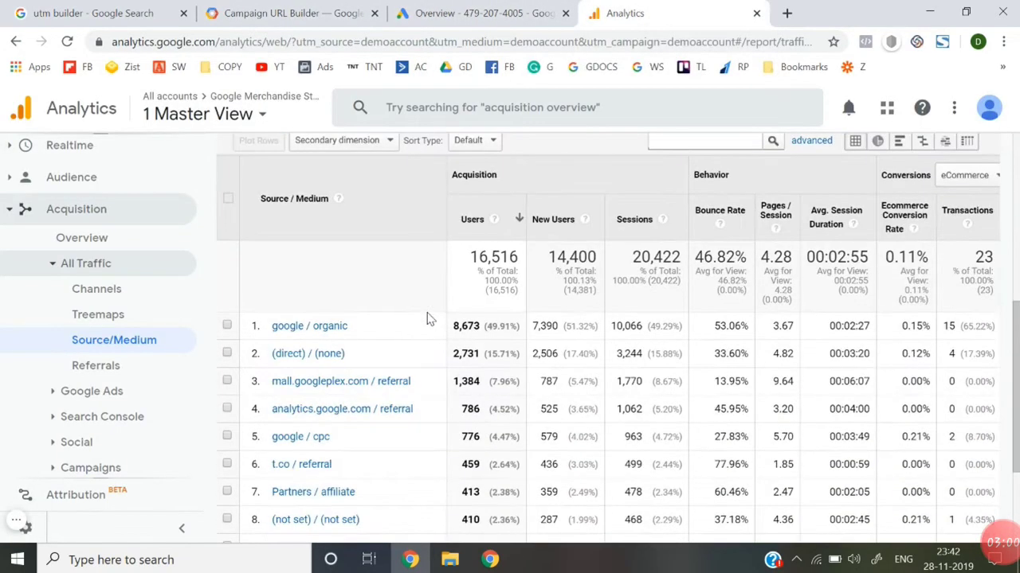
{"action": "left_click", "coordinate": [327, 328]}
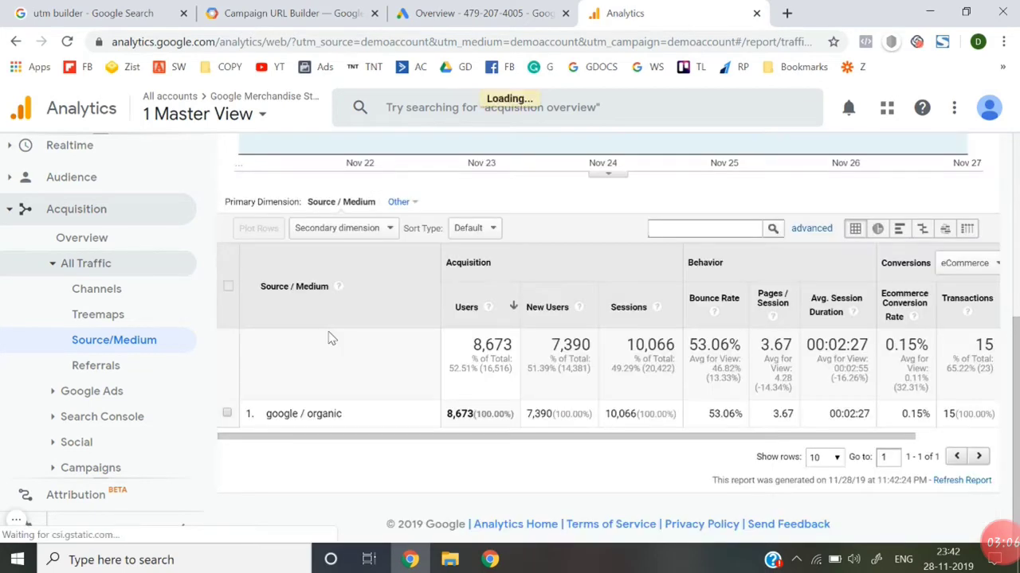
{"action": "scroll", "coordinate": [184, 375], "scroll_direction": "down", "scroll_amount": 2}
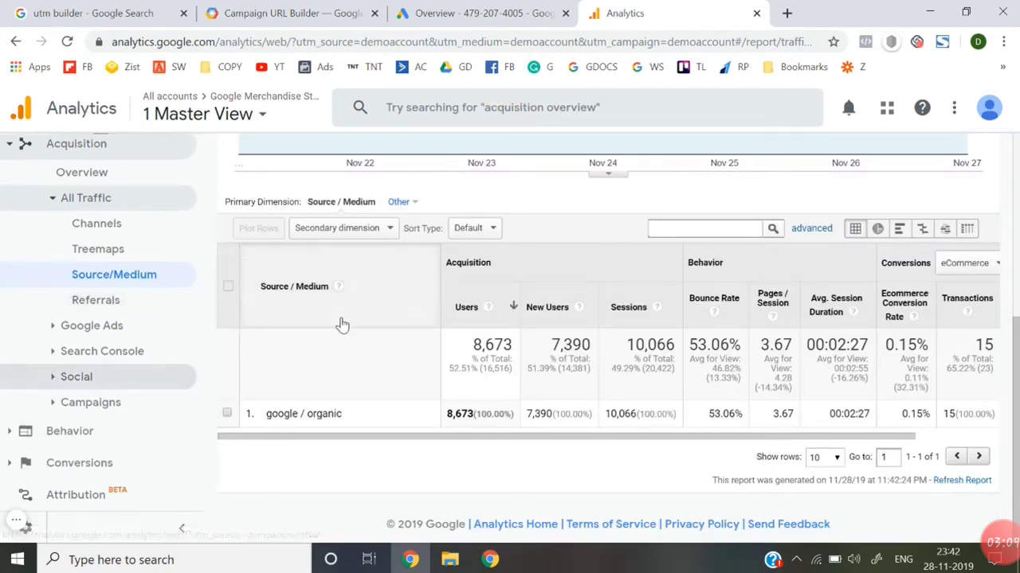
{"action": "scroll", "coordinate": [341, 325], "scroll_direction": "up", "scroll_amount": 1}
{"action": "left_click", "coordinate": [15, 41]}
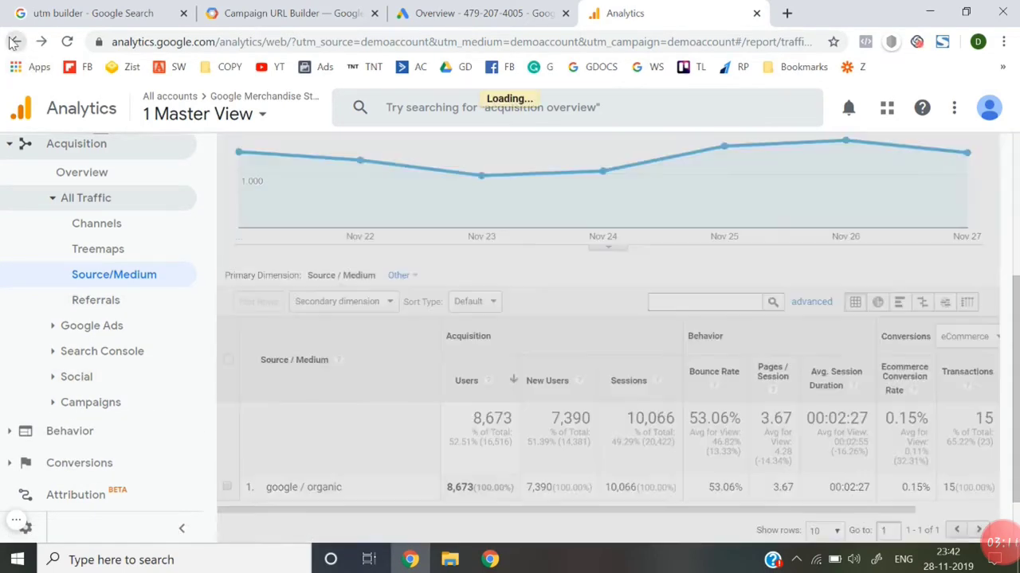
- Switch to the Campaign URL Builder and enter thinknthrive.in/wordp as the website URL
{"action": "left_click", "coordinate": [293, 9]}
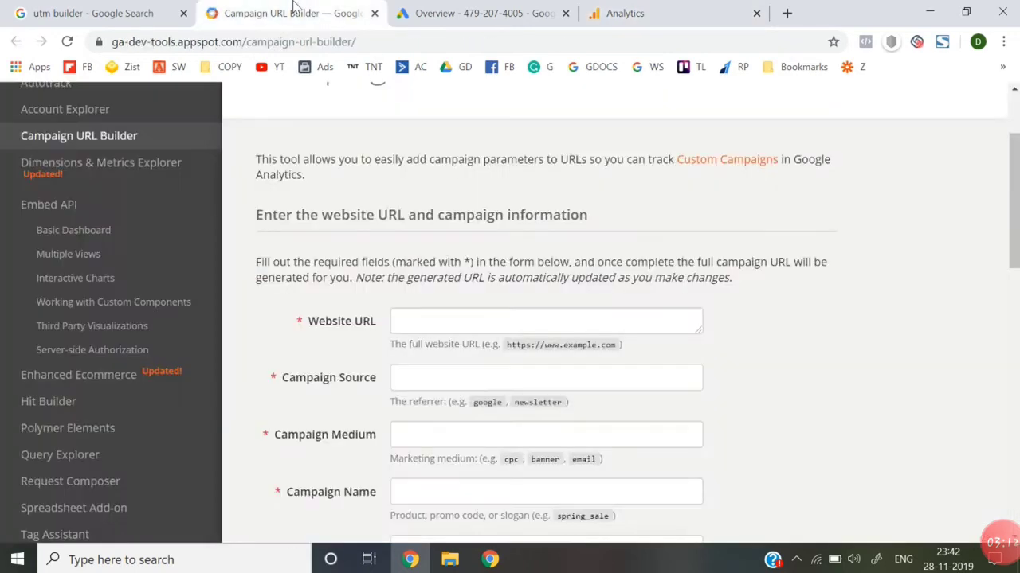
{"action": "left_click", "coordinate": [411, 314]}
{"action": "left_click", "coordinate": [435, 318]}
{"action": "type", "text": "thinknter"}
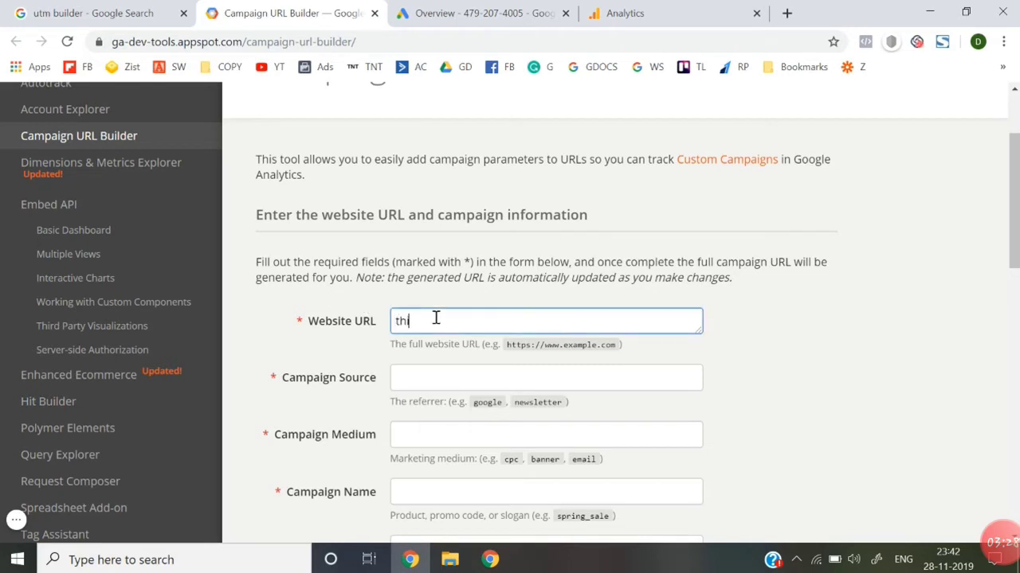
{"action": "type", "text": "ive.in/wordp"}
{"action": "left_click", "coordinate": [436, 321]}
{"action": "type", "text": "h"}
{"action": "left_click", "coordinate": [781, 364]}
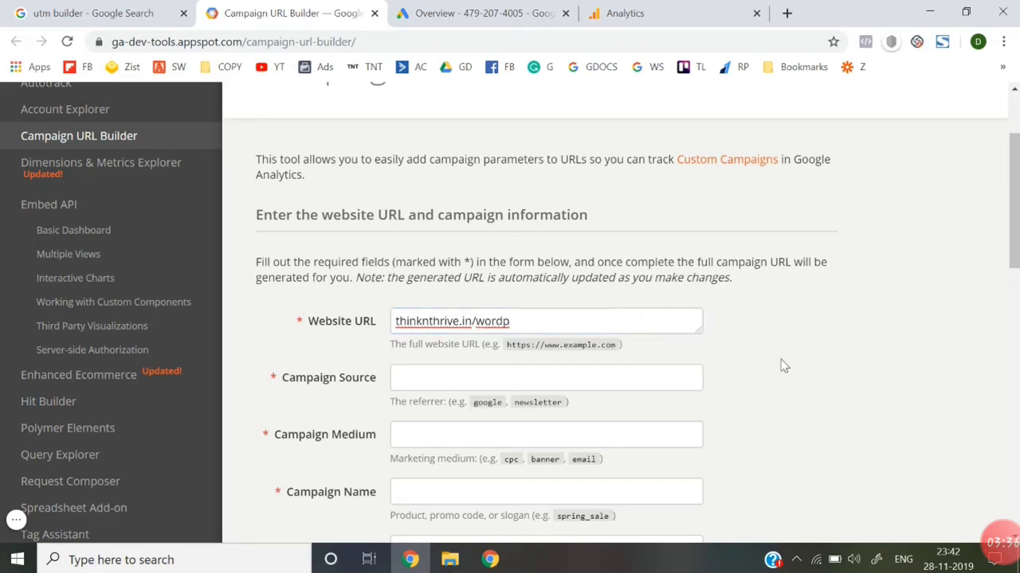
- Set the campaign source to google
{"action": "scroll", "coordinate": [538, 329], "scroll_direction": "down", "scroll_amount": 1}
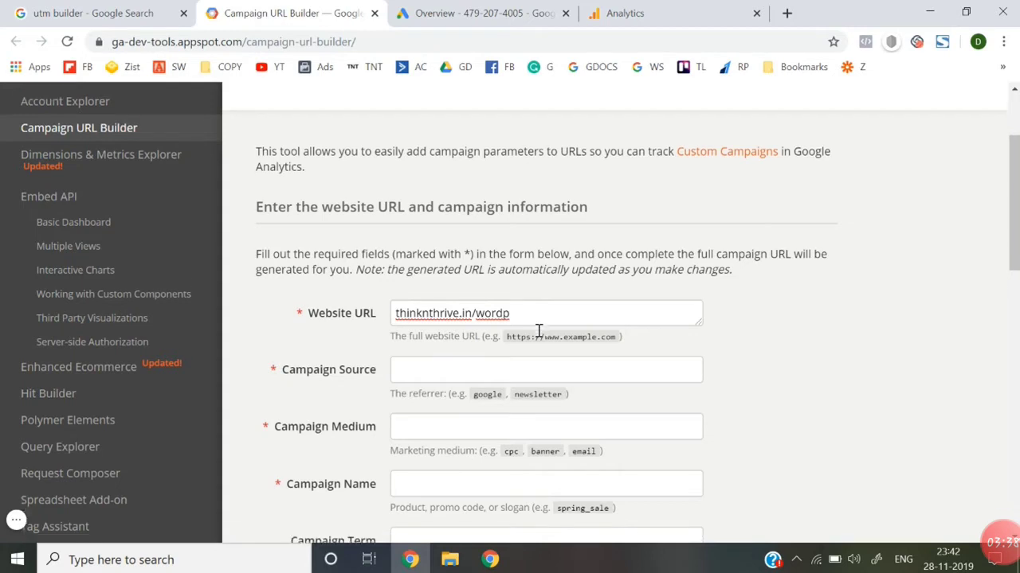
{"action": "scroll", "coordinate": [478, 302], "scroll_direction": "down", "scroll_amount": 1}
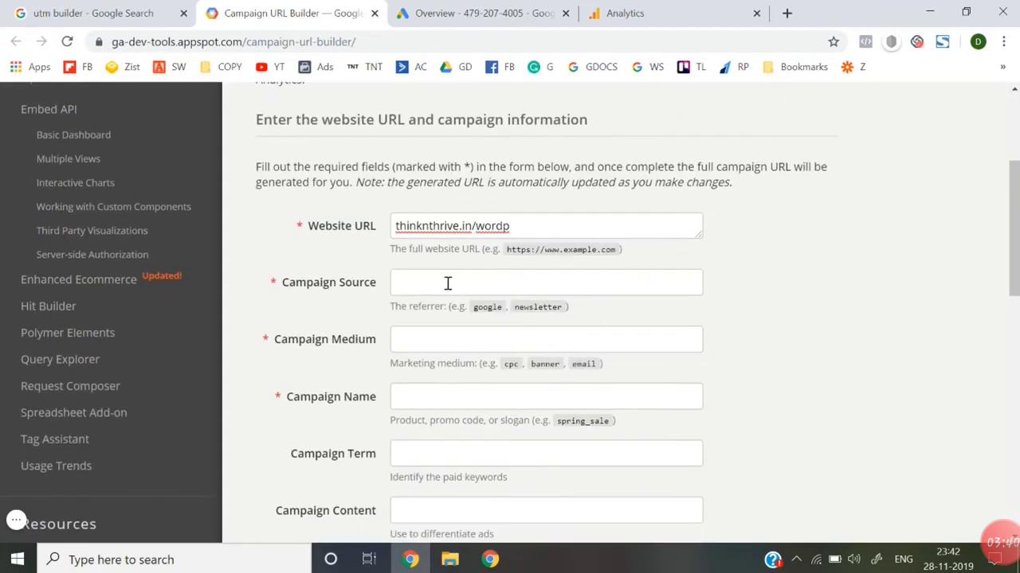
{"action": "left_click", "coordinate": [448, 284]}
{"action": "left_click", "coordinate": [825, 300]}
{"action": "left_click", "coordinate": [592, 282]}
{"action": "type", "text": "google"}
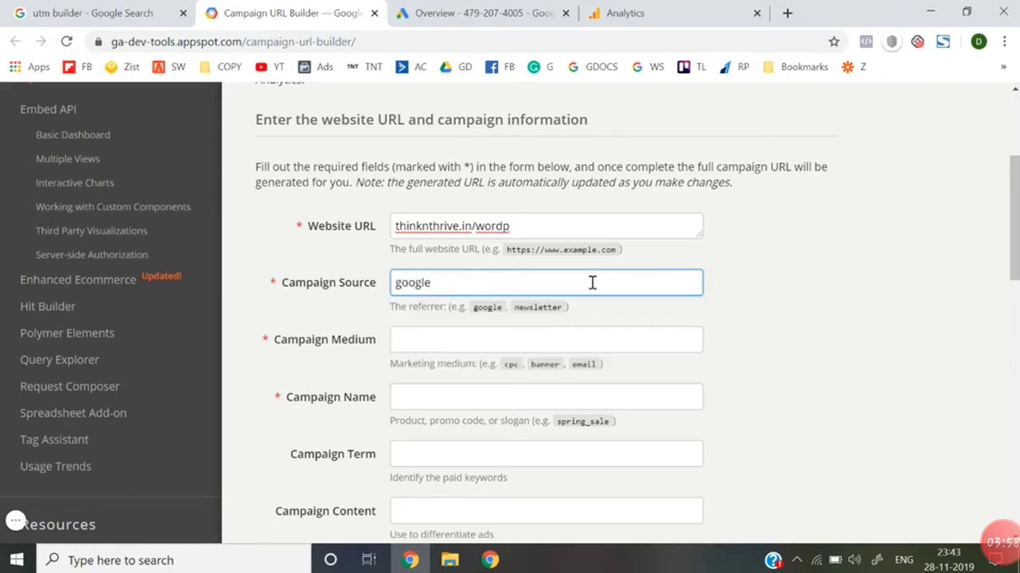
{"action": "left_click", "coordinate": [817, 370]}
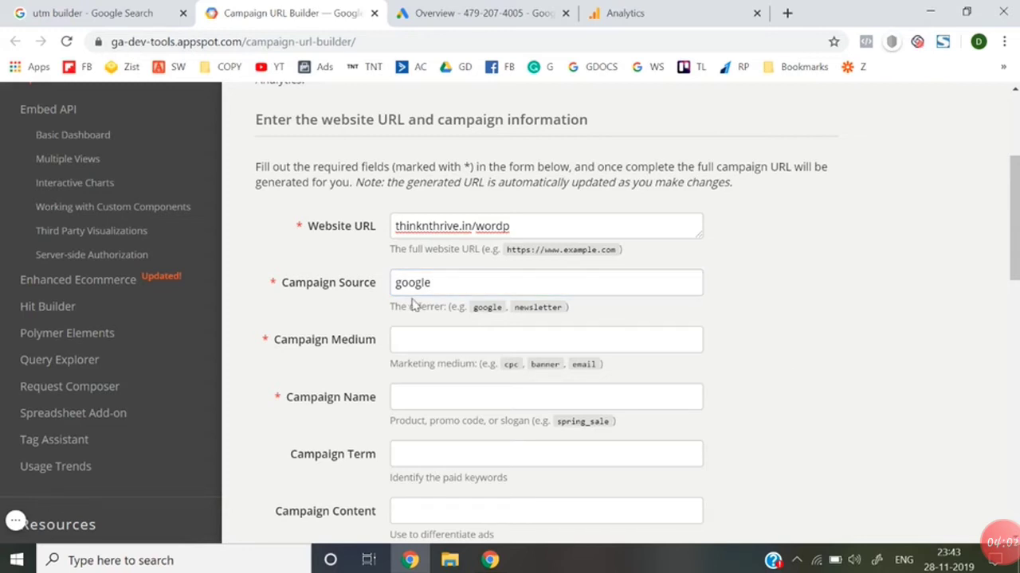
{"action": "left_click", "coordinate": [448, 285]}
{"action": "left_click_drag", "start_coordinate": [448, 286], "coordinate": [395, 287]}
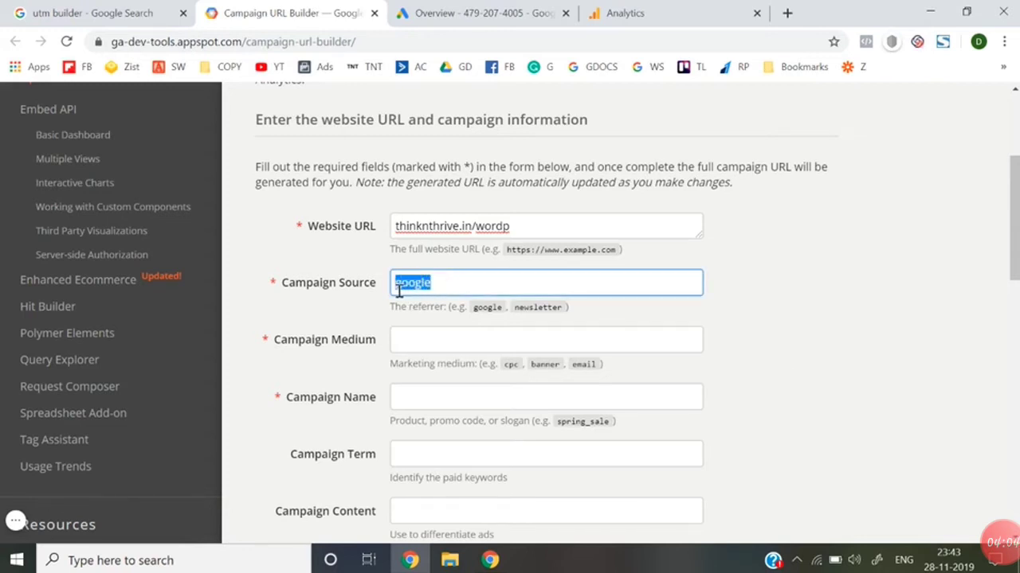
{"action": "left_click", "coordinate": [926, 423]}
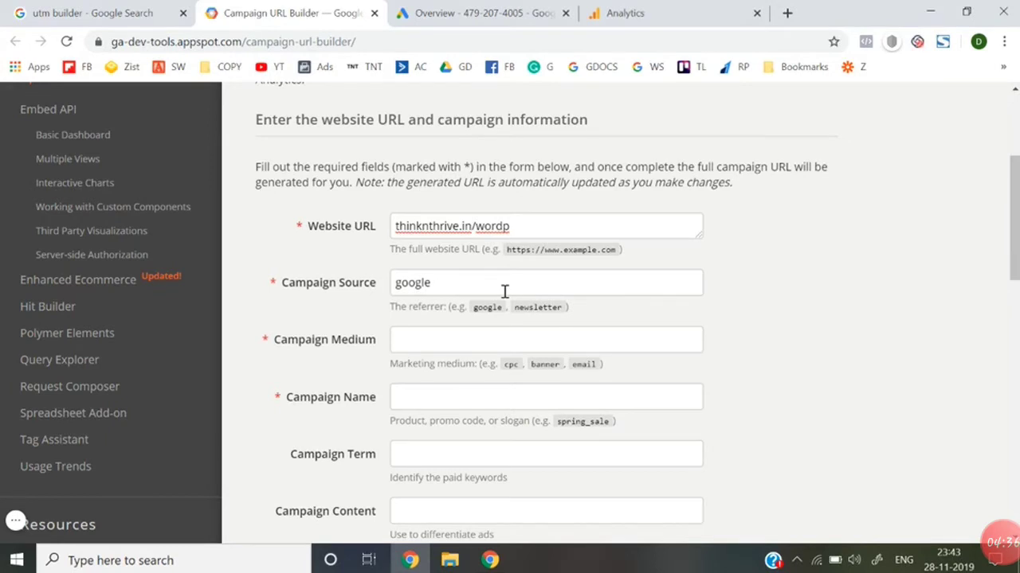
- Set the campaign medium to searchad
{"action": "left_click", "coordinate": [482, 332]}
{"action": "type", "text": "searchad"}
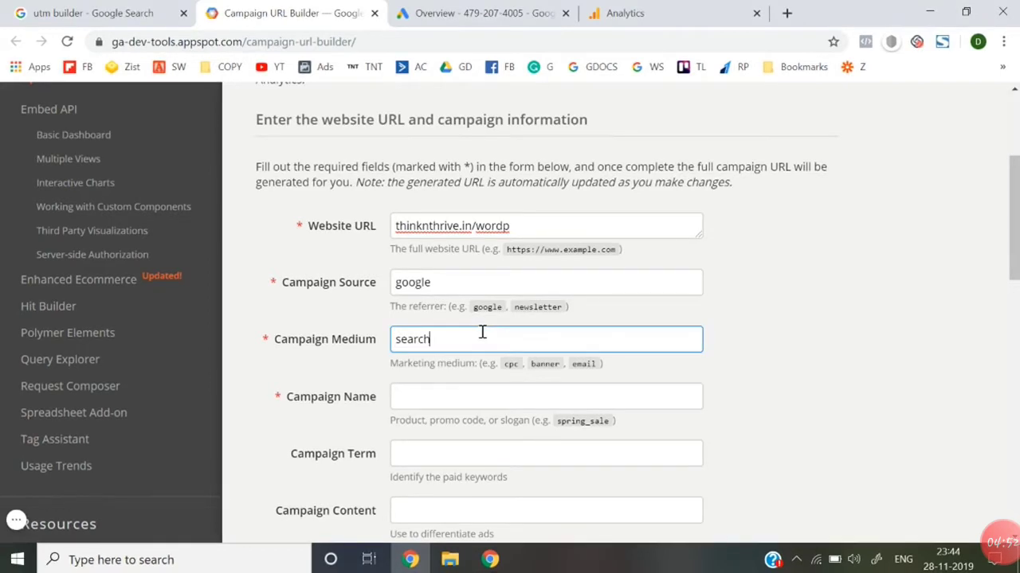
{"action": "left_click", "coordinate": [840, 398]}
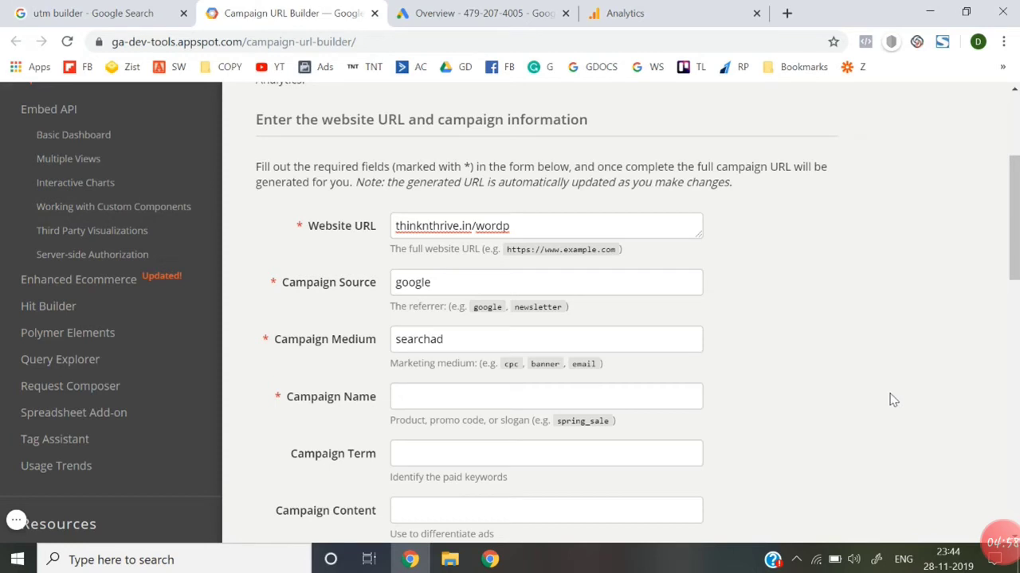
- Set the campaign name to delhi1
{"action": "left_click", "coordinate": [653, 396]}
{"action": "left_click", "coordinate": [803, 413]}
{"action": "scroll", "coordinate": [805, 413], "scroll_direction": "down", "scroll_amount": 1}
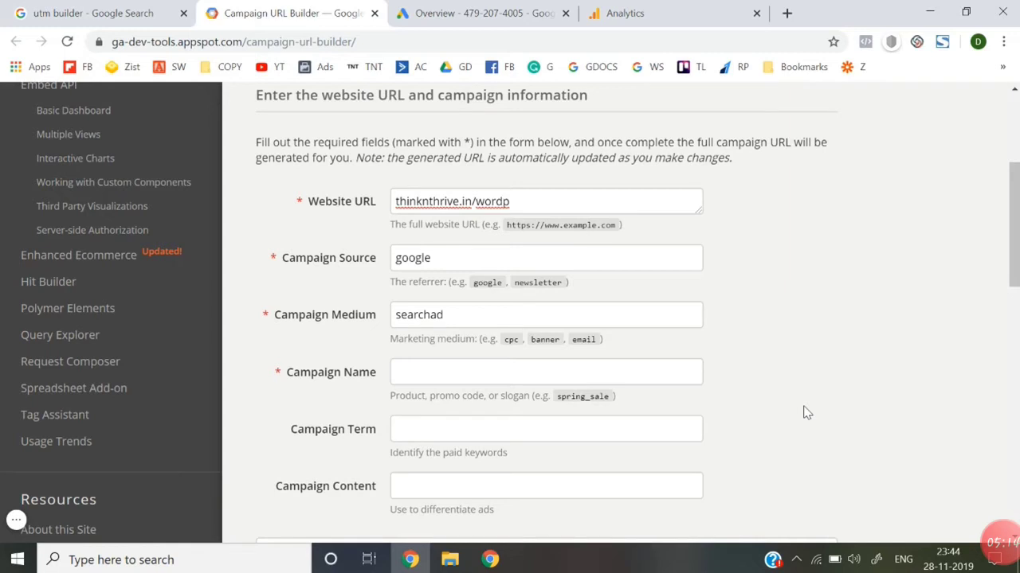
{"action": "left_click", "coordinate": [637, 379]}
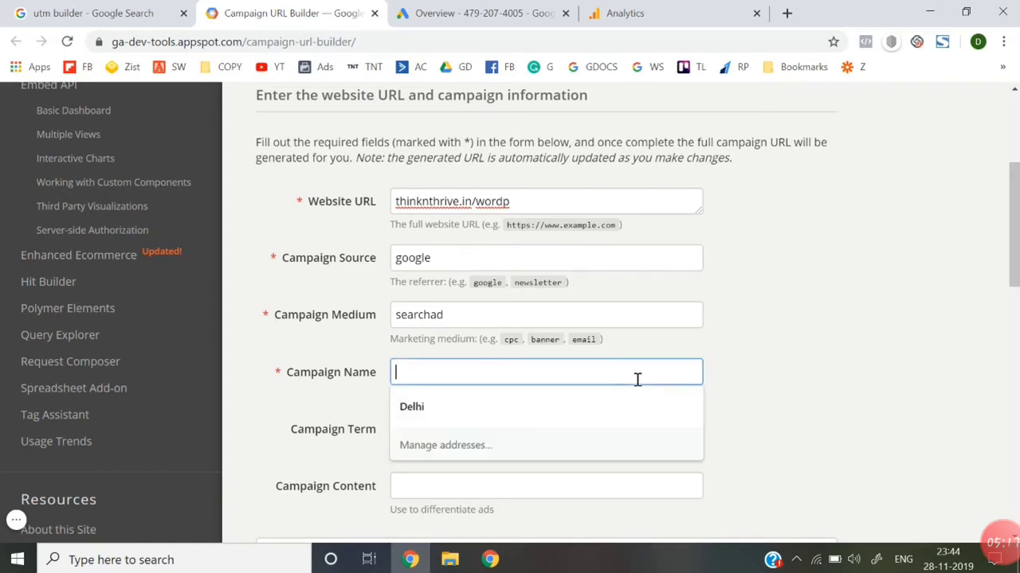
{"action": "type", "text": "delhi1"}
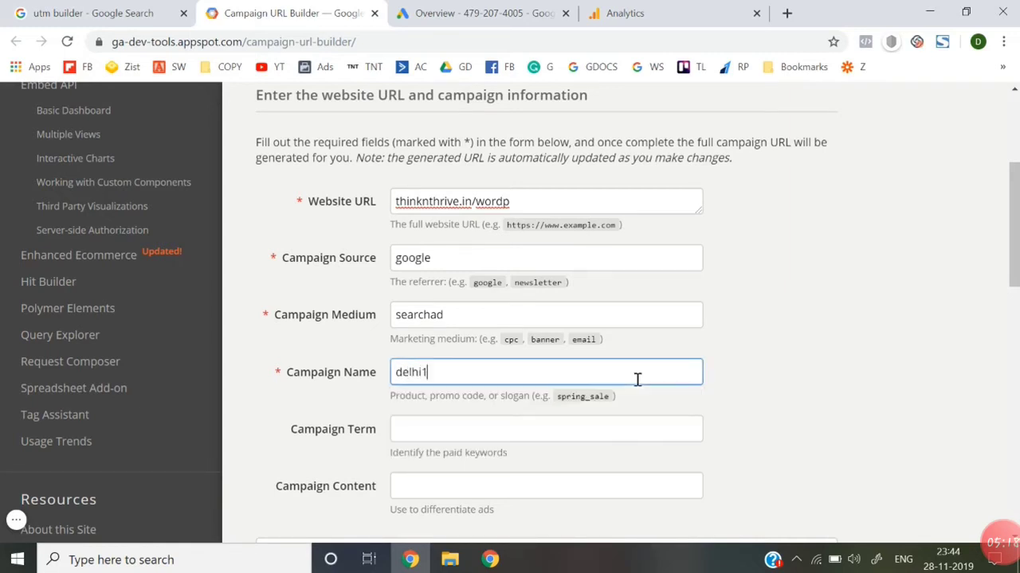
- Complete the campaign name as delhi1824 and copy the generated campaign URL
{"action": "type", "text": "824"}
{"action": "left_click", "coordinate": [832, 430]}
{"action": "scroll", "coordinate": [832, 430], "scroll_direction": "down", "scroll_amount": 1}
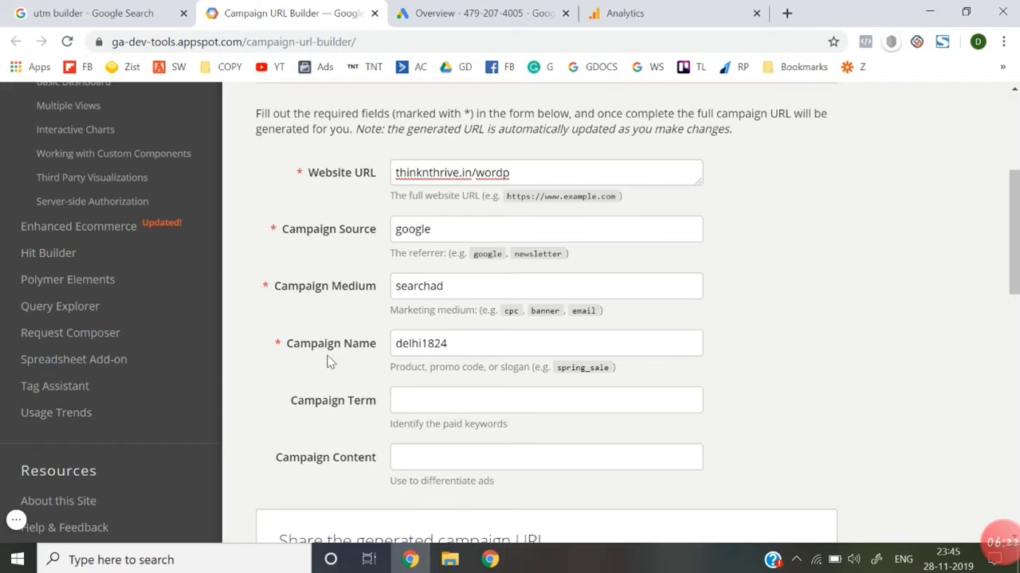
{"action": "scroll", "coordinate": [327, 363], "scroll_direction": "down", "scroll_amount": 4}
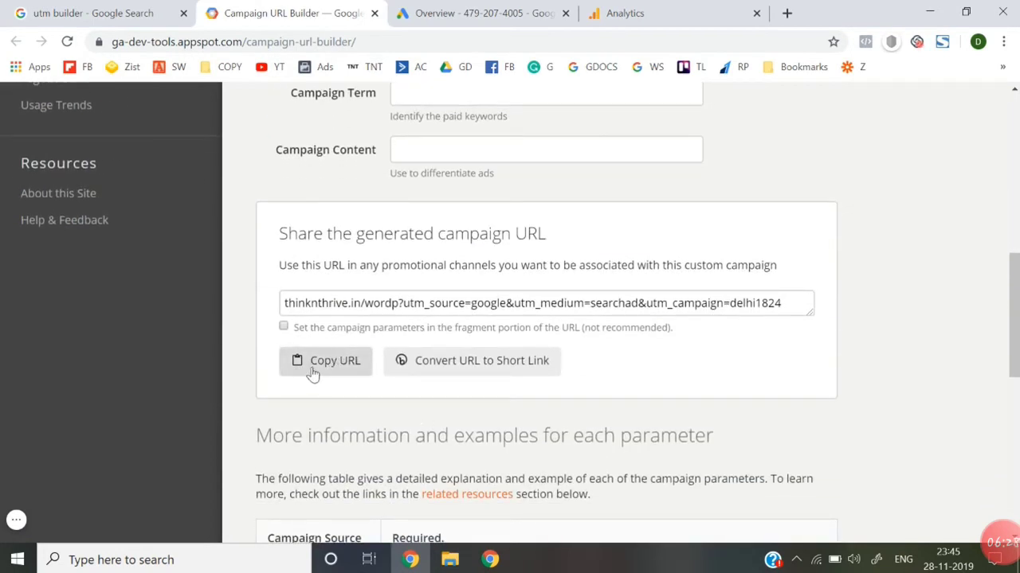
{"action": "left_click", "coordinate": [312, 375]}
- Switch to Google Ads and open the "top 10 schools in gurgaon" ad group in the School Admission campaign
{"action": "left_click", "coordinate": [478, 13]}
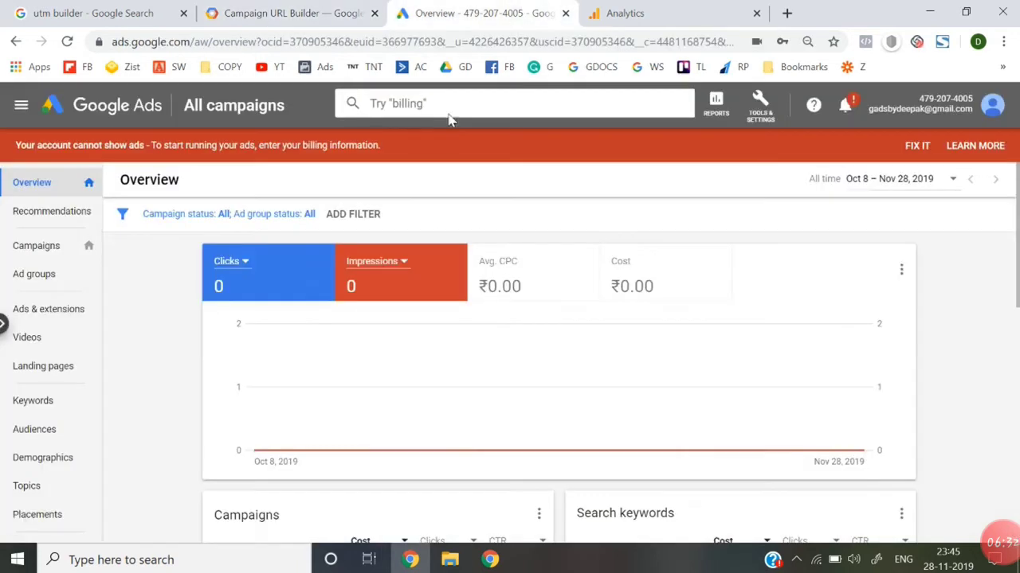
{"action": "left_click", "coordinate": [44, 246]}
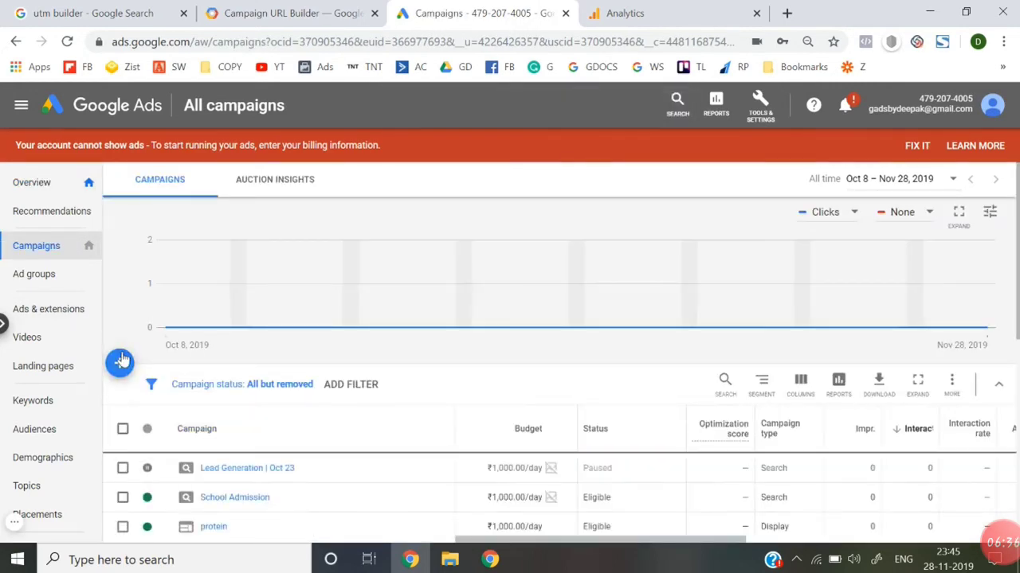
{"action": "left_click", "coordinate": [121, 360]}
{"action": "scroll", "coordinate": [306, 221], "scroll_direction": "down", "scroll_amount": 2}
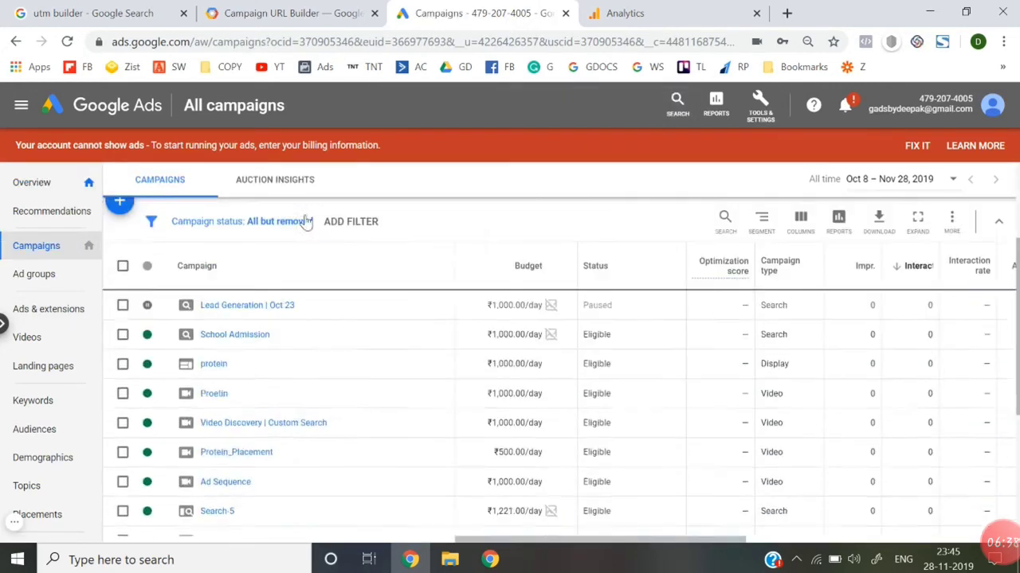
{"action": "scroll", "coordinate": [306, 222], "scroll_direction": "down", "scroll_amount": 1}
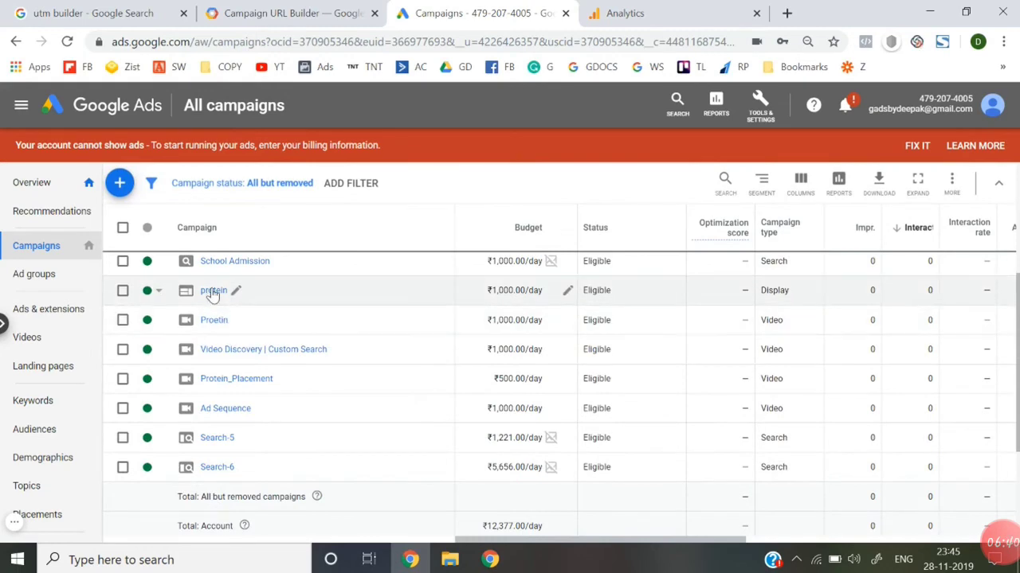
{"action": "scroll", "coordinate": [211, 297], "scroll_direction": "up", "scroll_amount": 1}
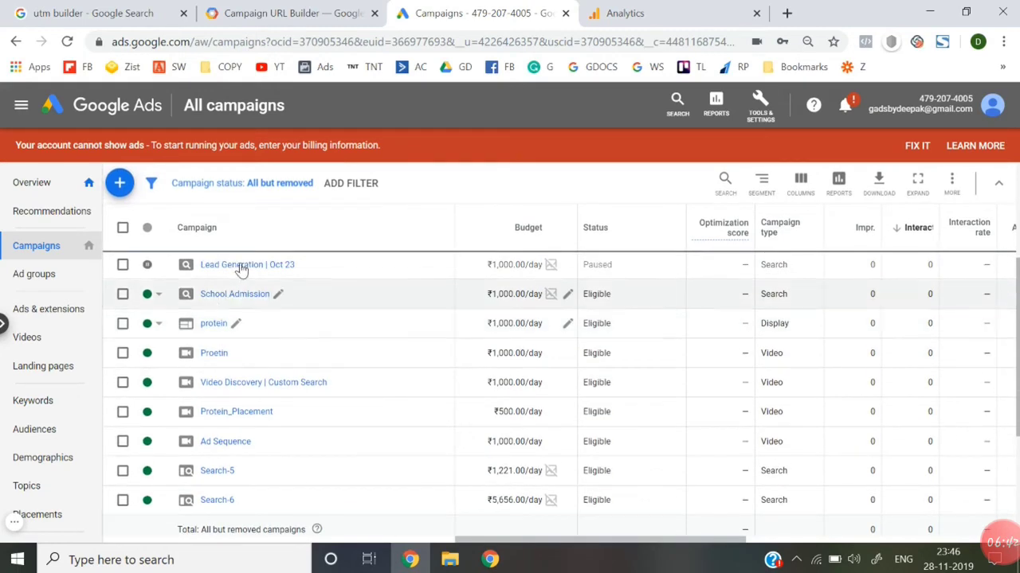
{"action": "left_click", "coordinate": [228, 303]}
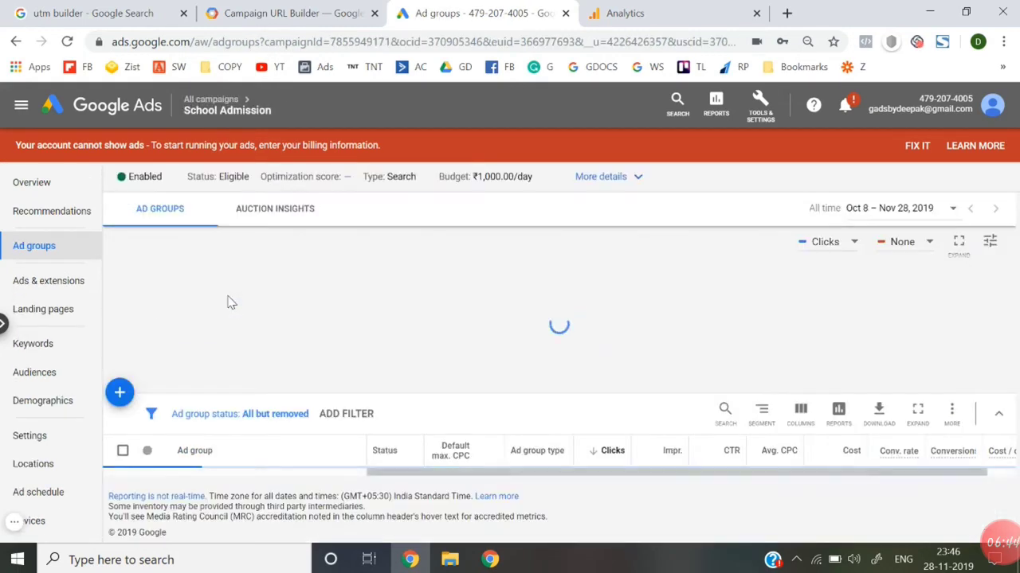
{"action": "scroll", "coordinate": [195, 383], "scroll_direction": "down", "scroll_amount": 2}
{"action": "left_click", "coordinate": [205, 360]}
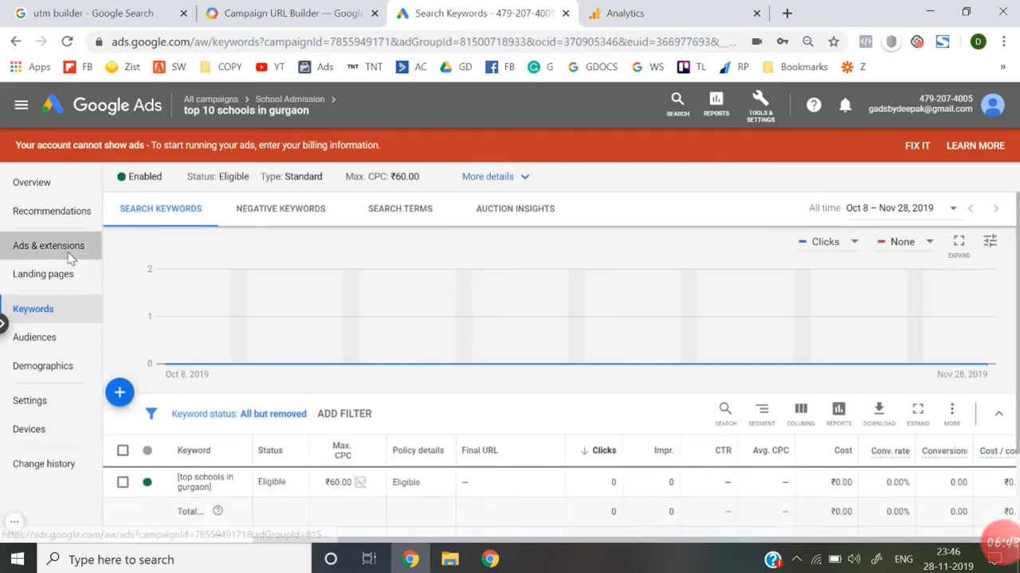
- Open the ad group's "Top schools in gurgaon" expanded text ad for editing
{"action": "left_click", "coordinate": [67, 253]}
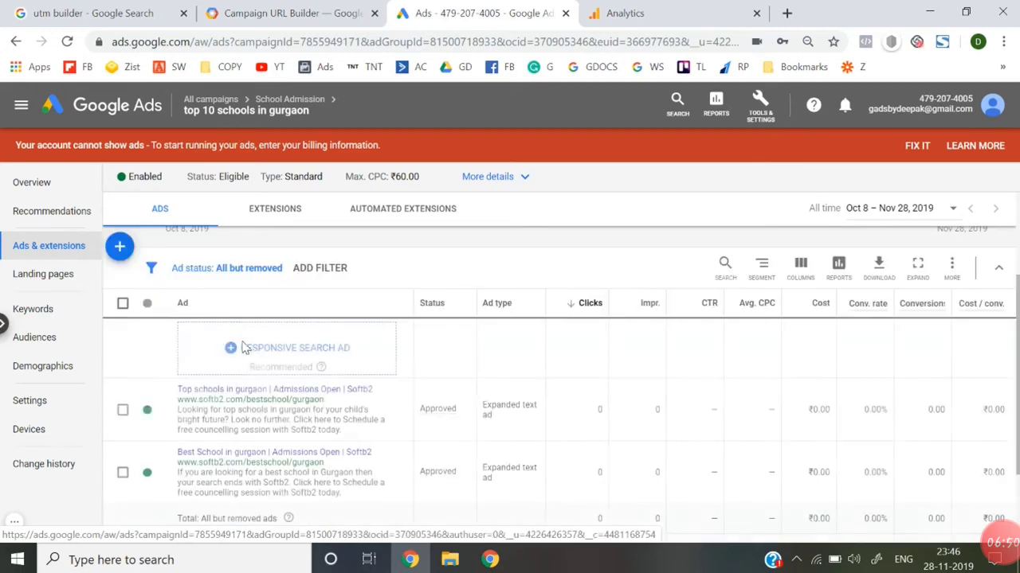
{"action": "scroll", "coordinate": [386, 354], "scroll_direction": "down", "scroll_amount": 1}
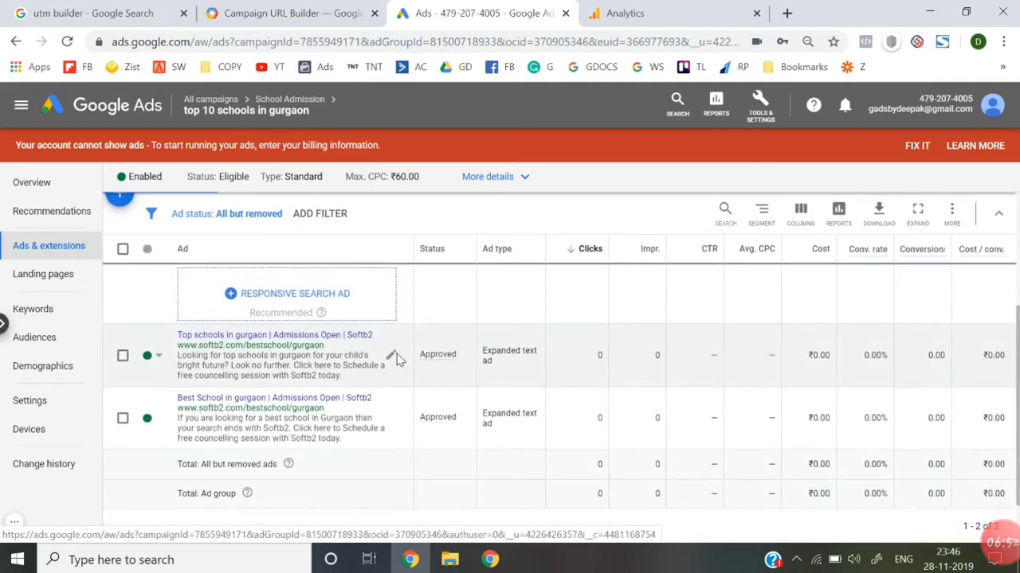
{"action": "left_click", "coordinate": [390, 357]}
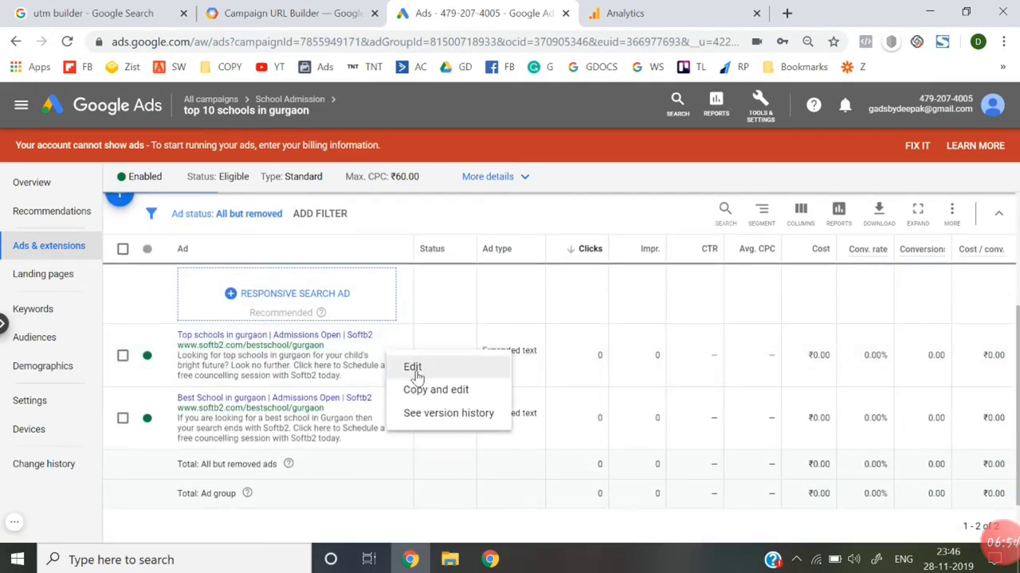
{"action": "left_click", "coordinate": [412, 371]}
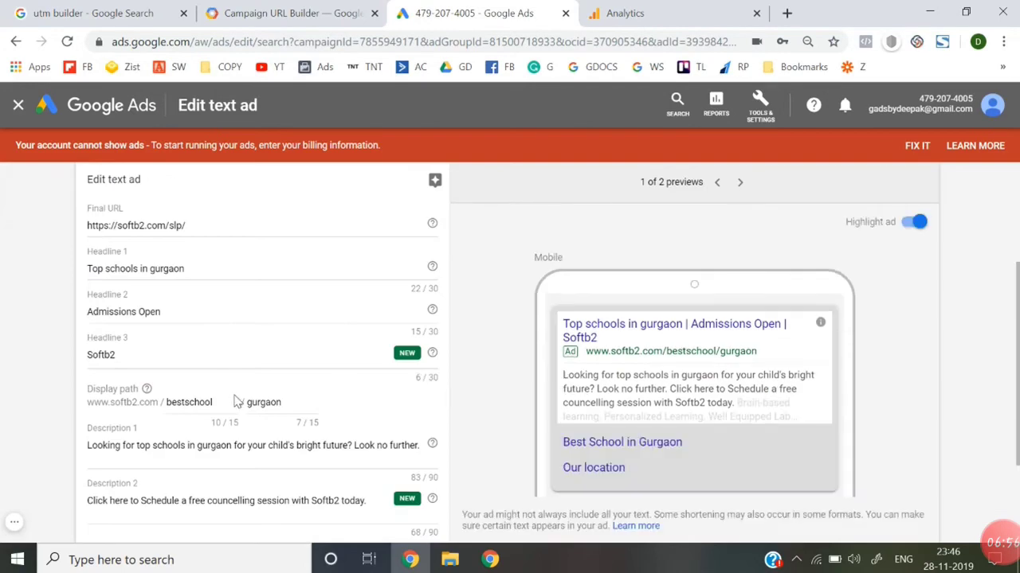
- Replace the text ad's final URL with the copied campaign URL, thinknthrive.in/wordp?utm_source=google&utm_medium=searchad&utm_campaign=delhi1824
{"action": "scroll", "coordinate": [237, 402], "scroll_direction": "up", "scroll_amount": 1}
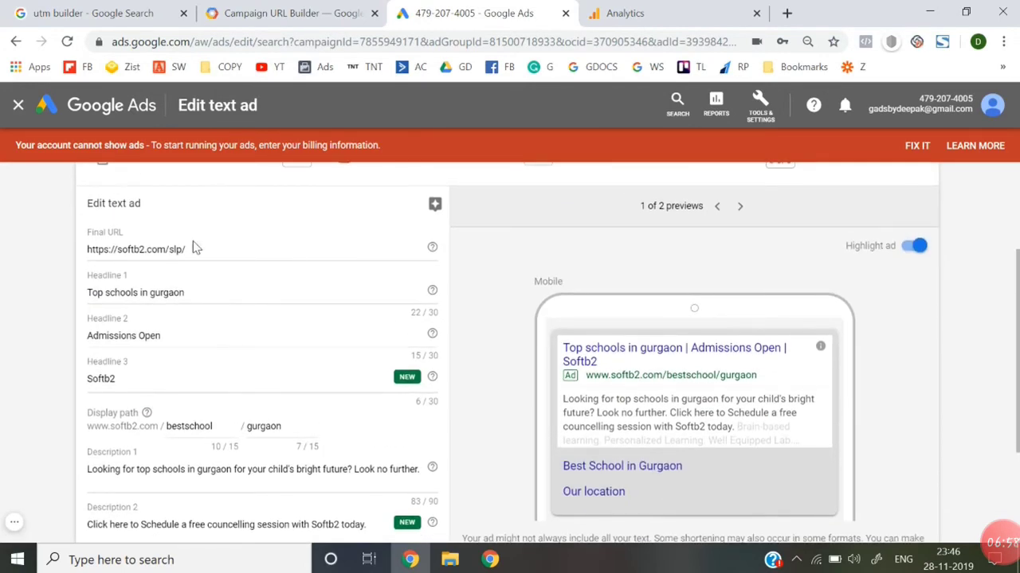
{"action": "scroll", "coordinate": [196, 253], "scroll_direction": "up", "scroll_amount": 2}
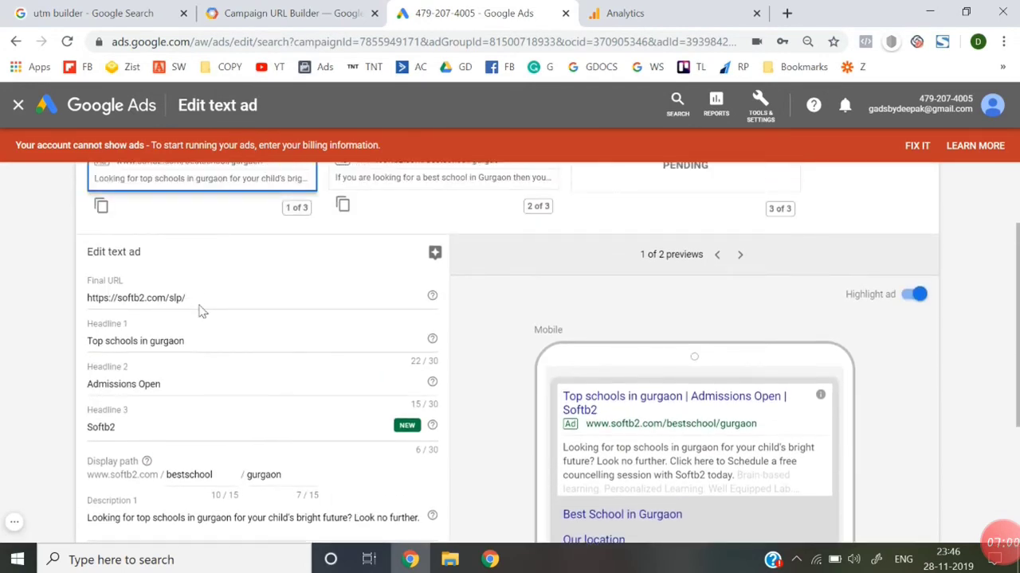
{"action": "scroll", "coordinate": [200, 295], "scroll_direction": "down", "scroll_amount": 1}
{"action": "left_click", "coordinate": [199, 275]}
{"action": "key", "text": "ctrl+a"}
{"action": "key", "text": "BackSpace"}
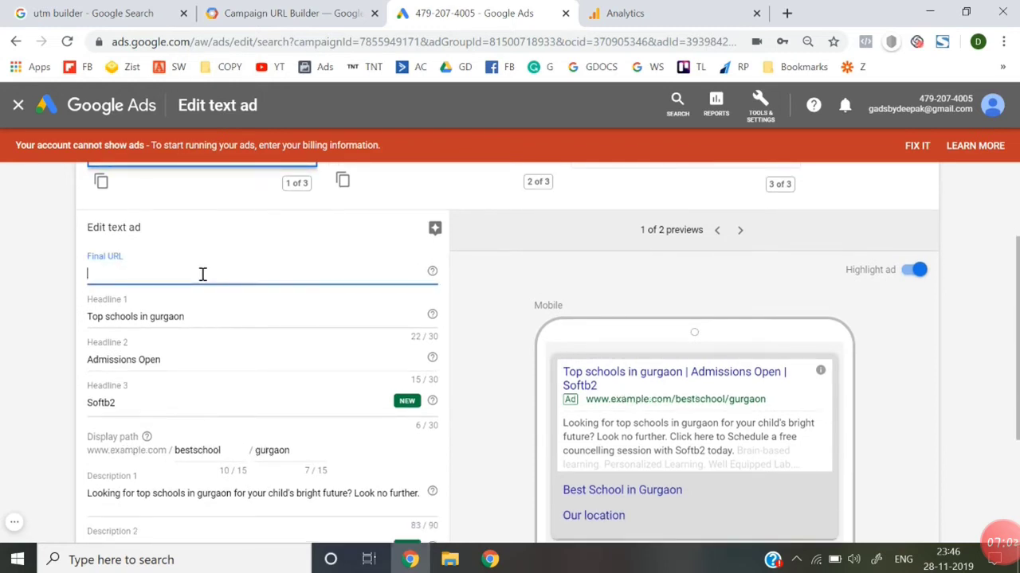
{"action": "key", "text": "ctrl+v"}
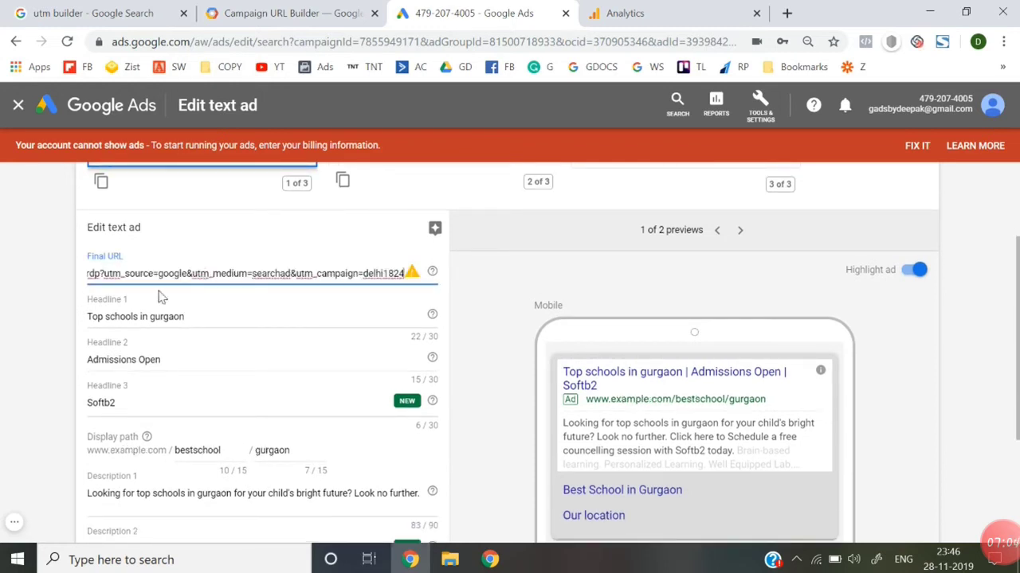
{"action": "left_click", "coordinate": [95, 301]}
{"action": "left_click", "coordinate": [110, 273]}
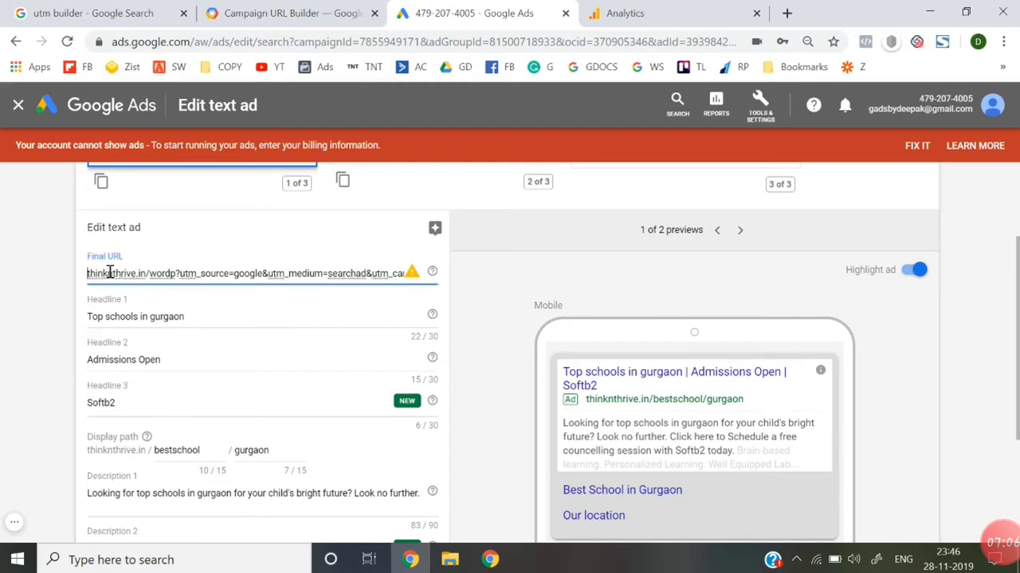
{"action": "type", "text": "http://"}
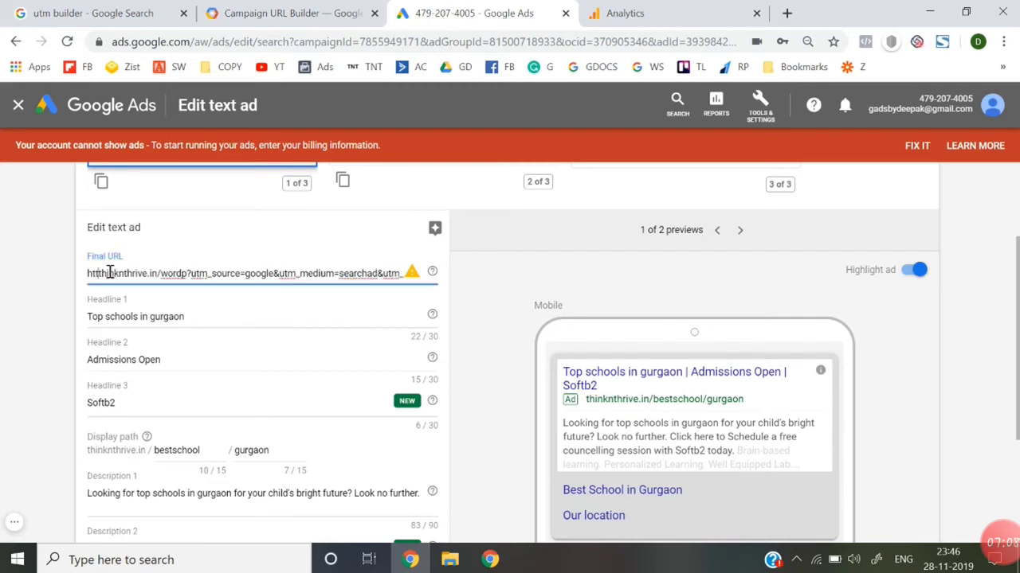
{"action": "type", "text": "//"}
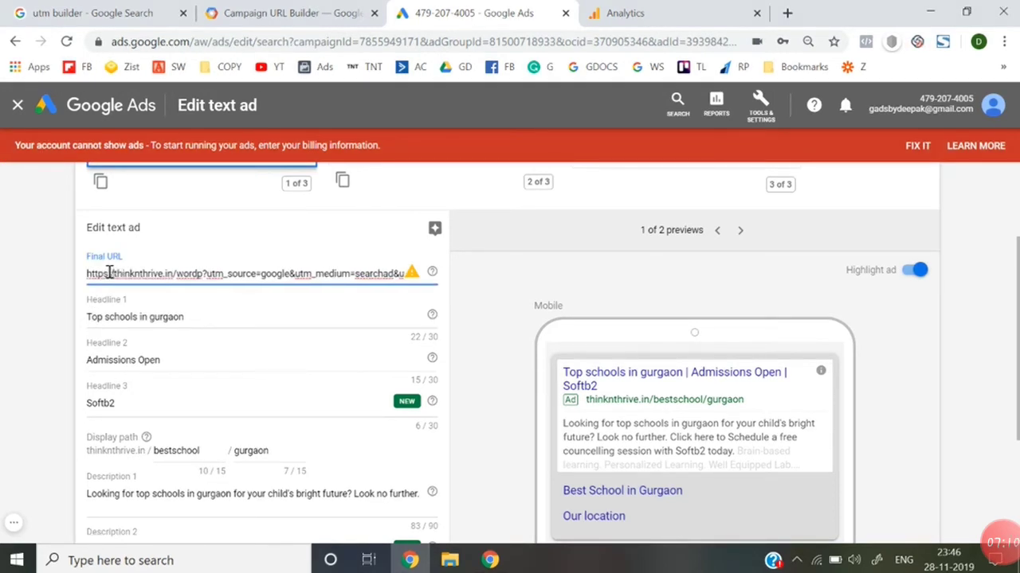
{"action": "left_click", "coordinate": [27, 325]}
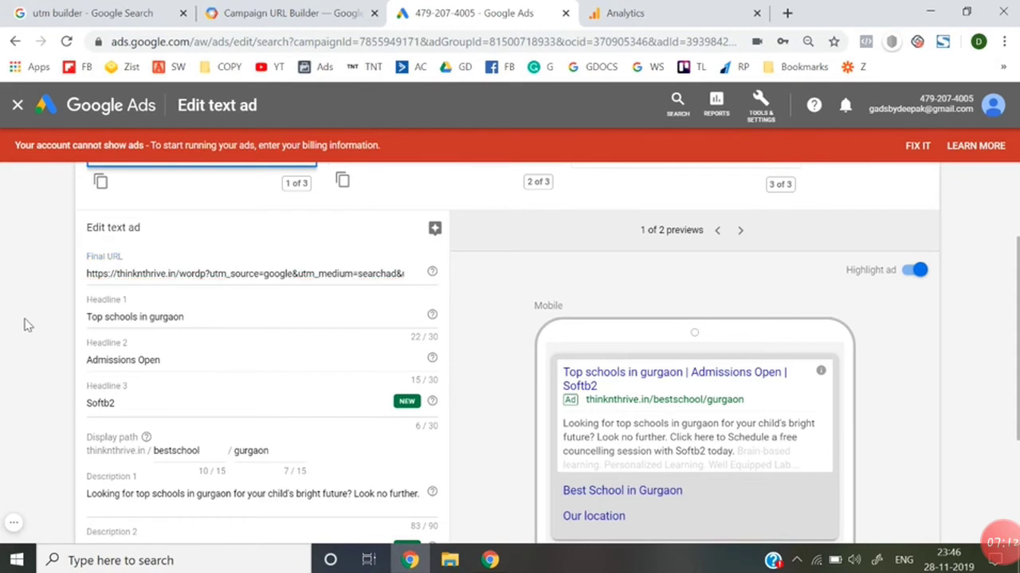
- Copy the ad's complete final URL into the address field of a new browser tab to view its UTM parameters
{"action": "left_click", "coordinate": [229, 273]}
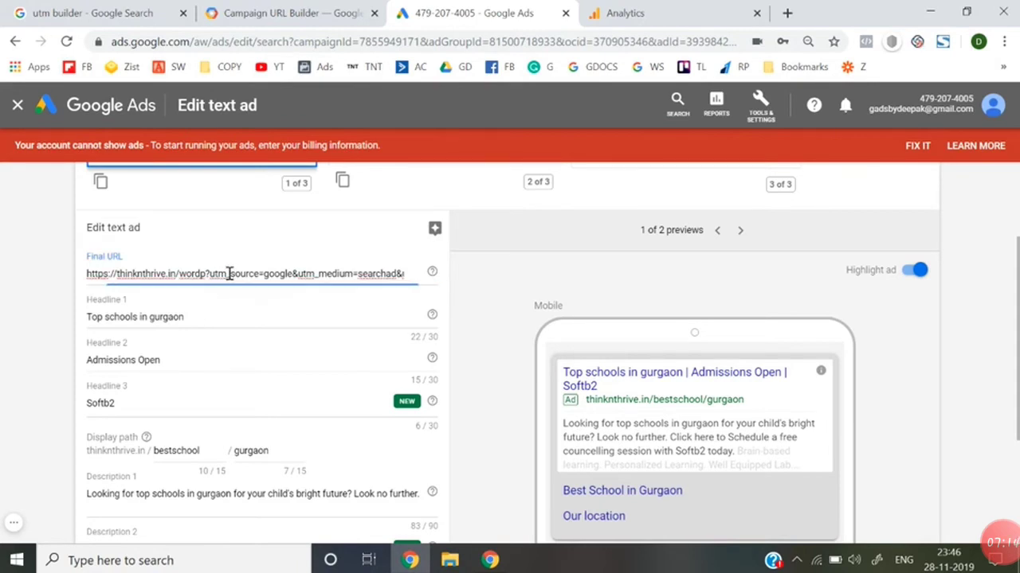
{"action": "key", "text": "ctrl+a"}
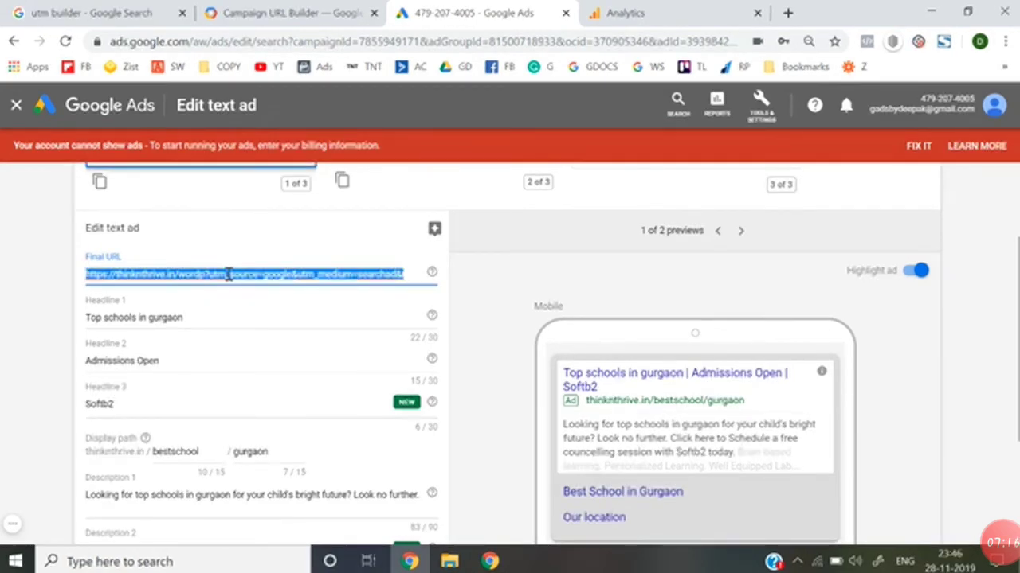
{"action": "left_click", "coordinate": [787, 12]}
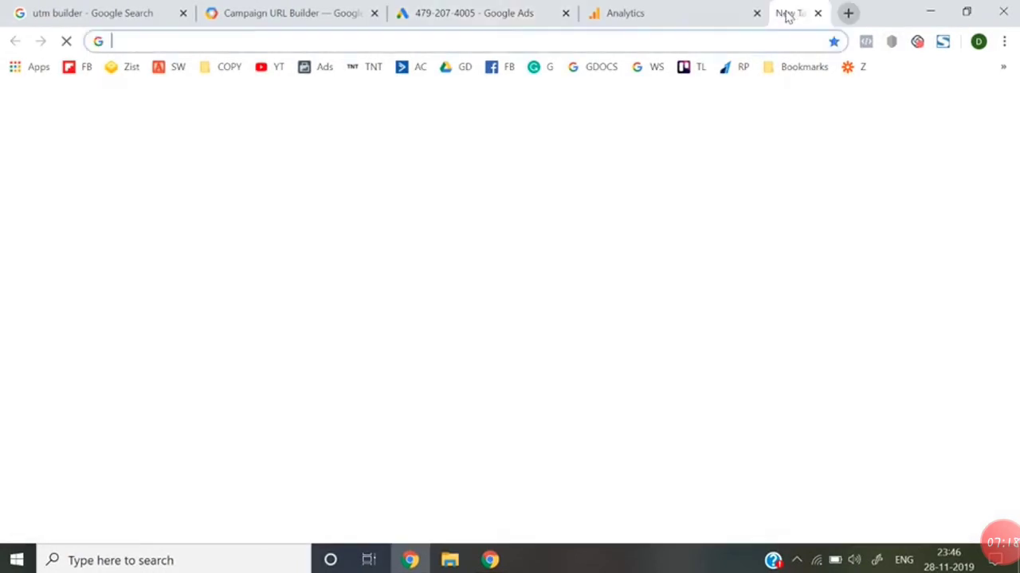
{"action": "type", "text": "https://thinknthrive.in/wordp?utm_source=google&utm_medium=searchad&utm_campaign=delhi1824"}
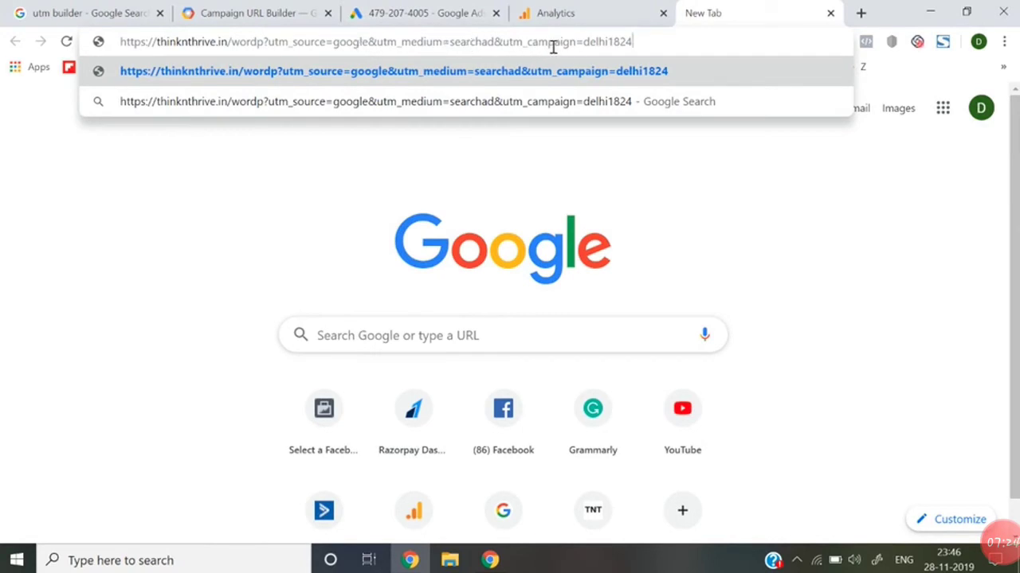
- Switch to Google Analytics and examine the traffic sources listed in the Source/Medium report
{"action": "left_click", "coordinate": [555, 13]}
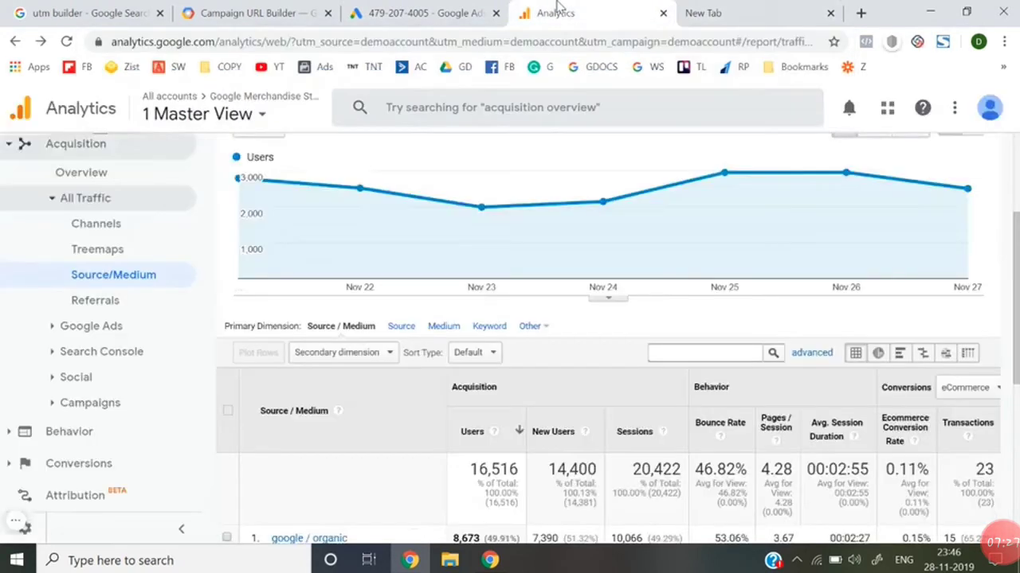
{"action": "scroll", "coordinate": [585, 408], "scroll_direction": "down", "scroll_amount": 2}
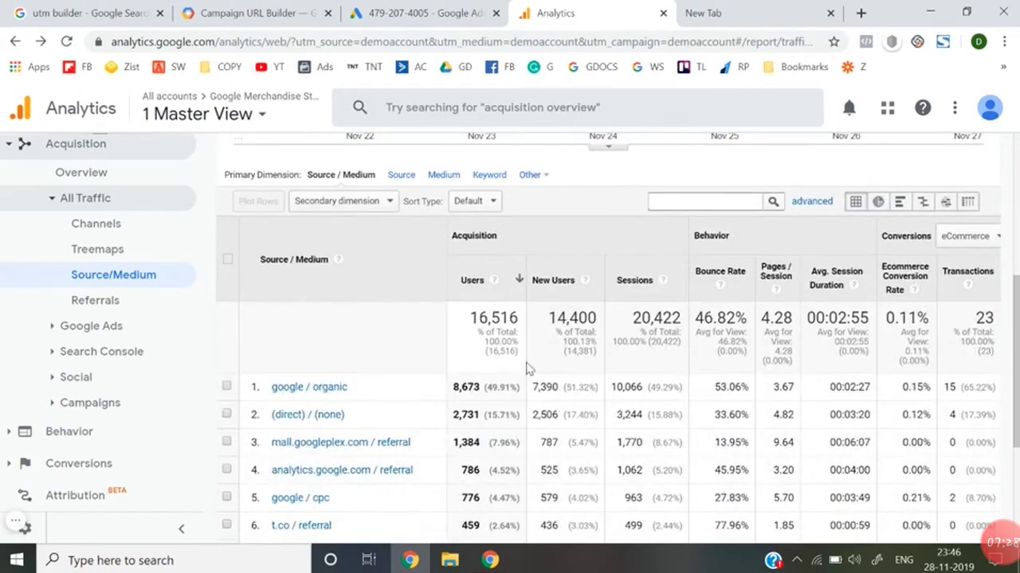
{"action": "scroll", "coordinate": [470, 468], "scroll_direction": "right", "scroll_amount": 1}
{"action": "scroll", "coordinate": [173, 296], "scroll_direction": "up", "scroll_amount": 1}
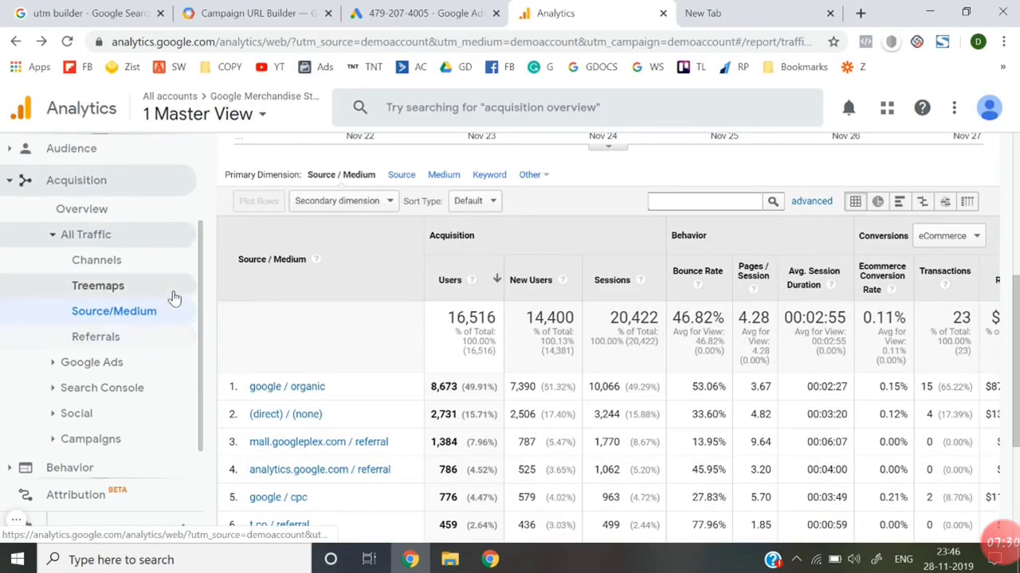
{"action": "scroll", "coordinate": [150, 326], "scroll_direction": "down", "scroll_amount": 1}
{"action": "scroll", "coordinate": [457, 394], "scroll_direction": "left", "scroll_amount": 1}
{"action": "scroll", "coordinate": [458, 398], "scroll_direction": "down", "scroll_amount": 2}
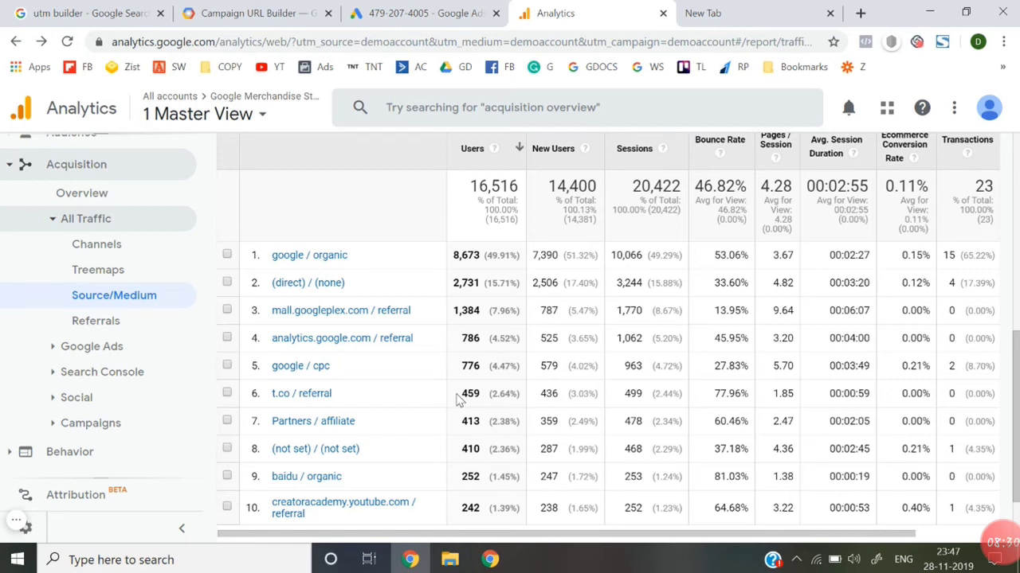
- Replace the campaign URL in the new browser tab with a Google search for "iit coaching"
{"action": "left_click", "coordinate": [755, 9]}
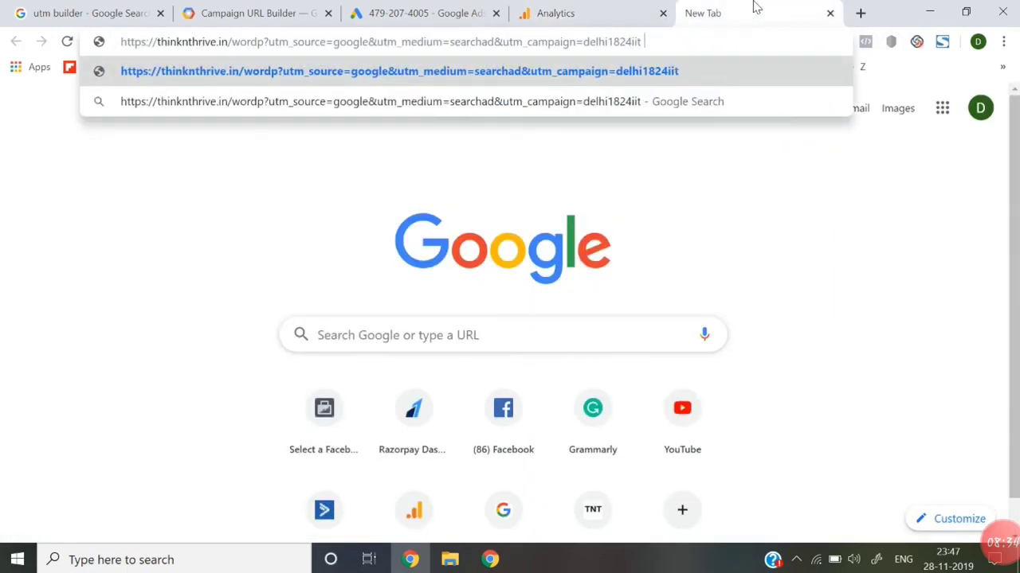
{"action": "key", "text": "ctrl+a"}
{"action": "type", "text": "iit ca"}
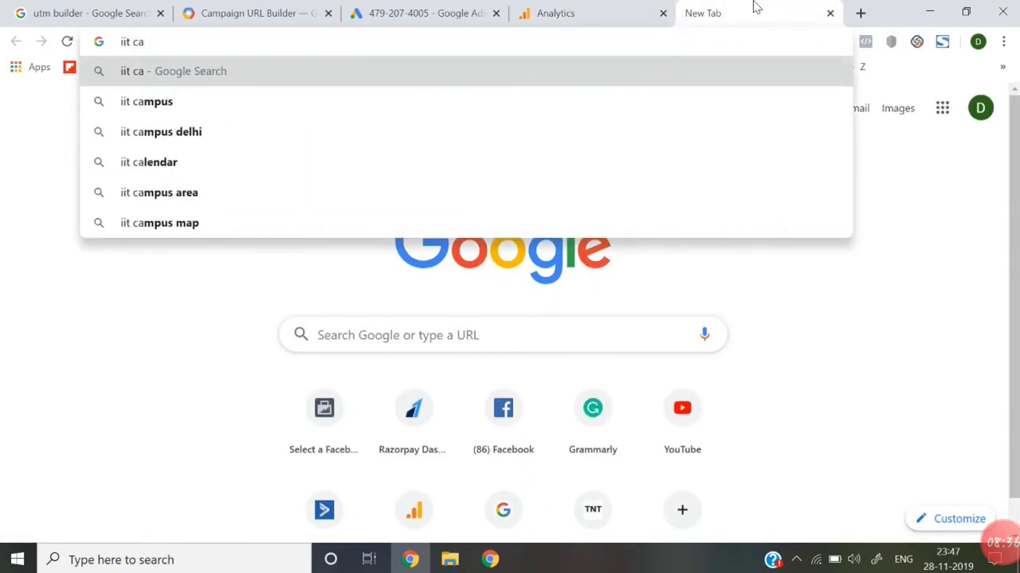
{"action": "key", "text": "BackSpace"}
{"action": "type", "text": "oaching"}
{"action": "key", "text": "Return"}
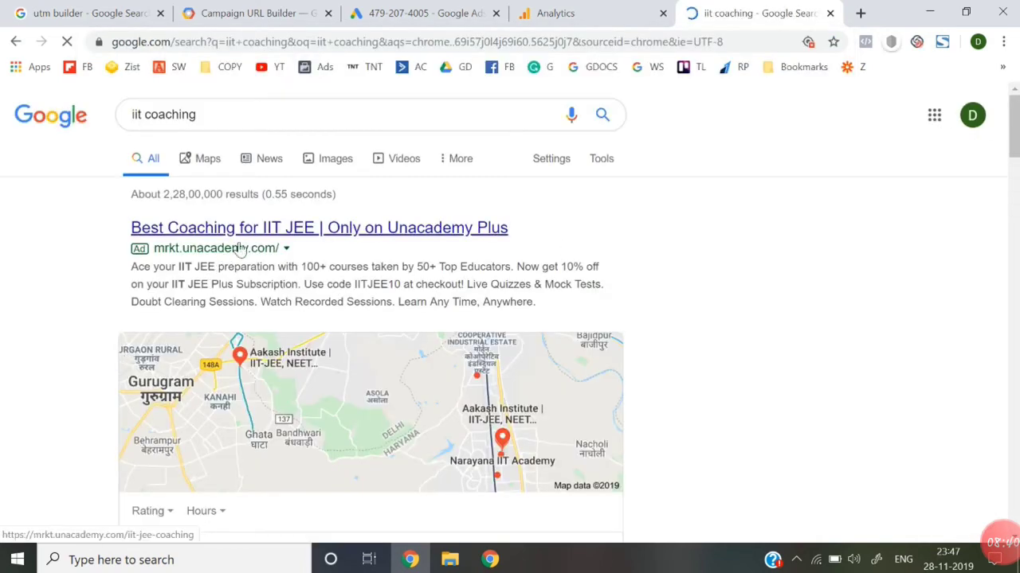
- Open the Unacademy search ad in a new browser tab and examine the gclid parameter in its landing page URL
{"action": "right_click", "coordinate": [243, 236]}
{"action": "left_click", "coordinate": [291, 250]}
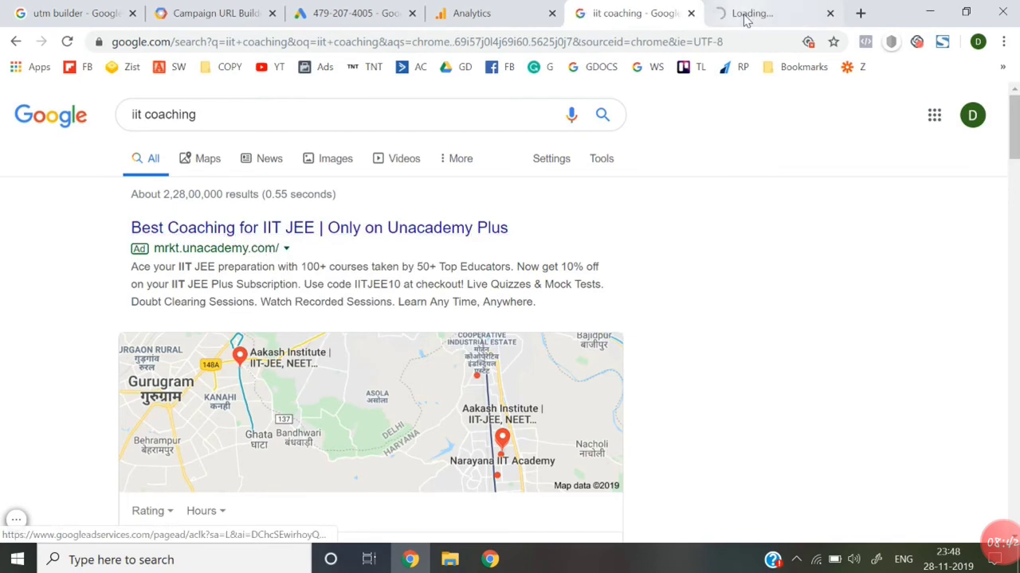
{"action": "left_click", "coordinate": [745, 16]}
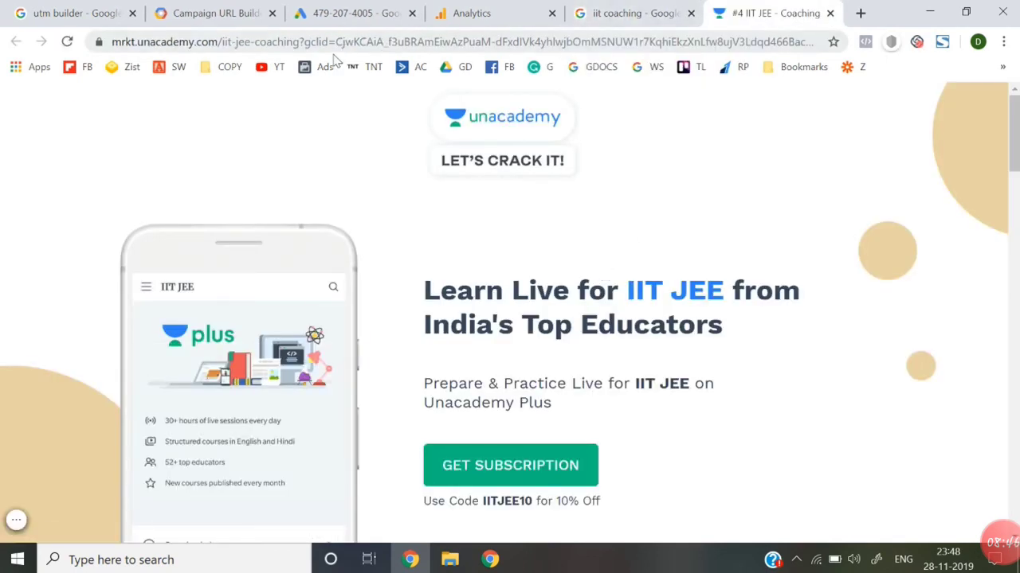
{"action": "left_click", "coordinate": [561, 7]}
{"action": "left_click", "coordinate": [649, 11]}
{"action": "left_click", "coordinate": [757, 6]}
{"action": "left_click", "coordinate": [301, 44]}
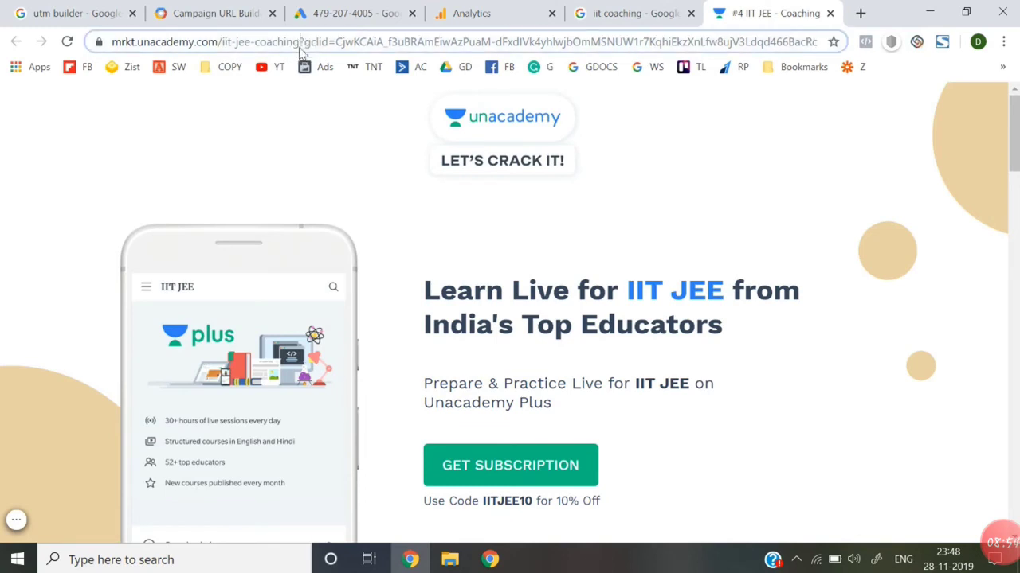
- Highlight the Unacademy landing page URL from the gclid parameter through to its end
{"action": "left_click", "coordinate": [302, 47]}
{"action": "left_click", "coordinate": [311, 46]}
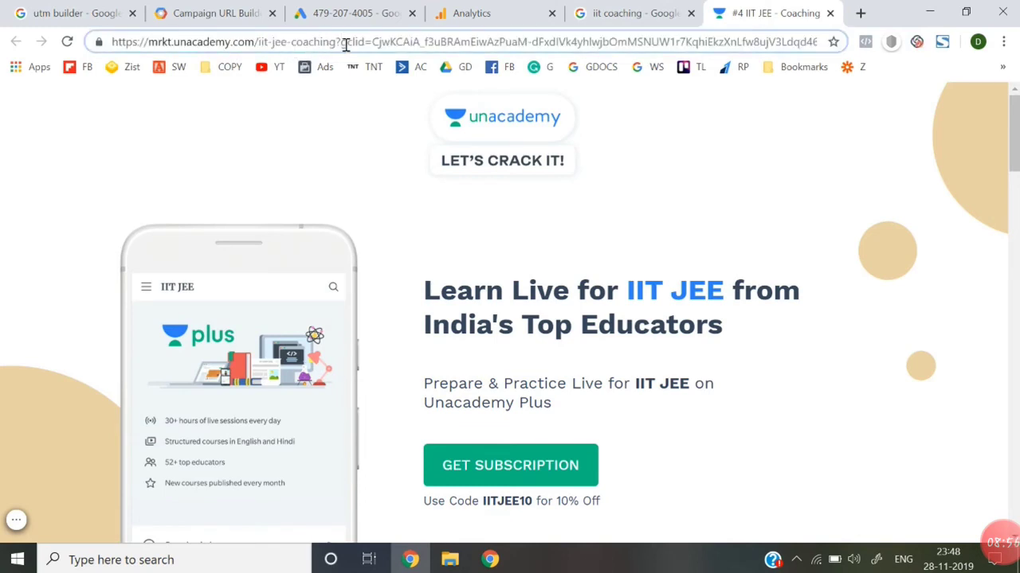
{"action": "left_click_drag", "start_coordinate": [345, 43], "coordinate": [771, 144]}
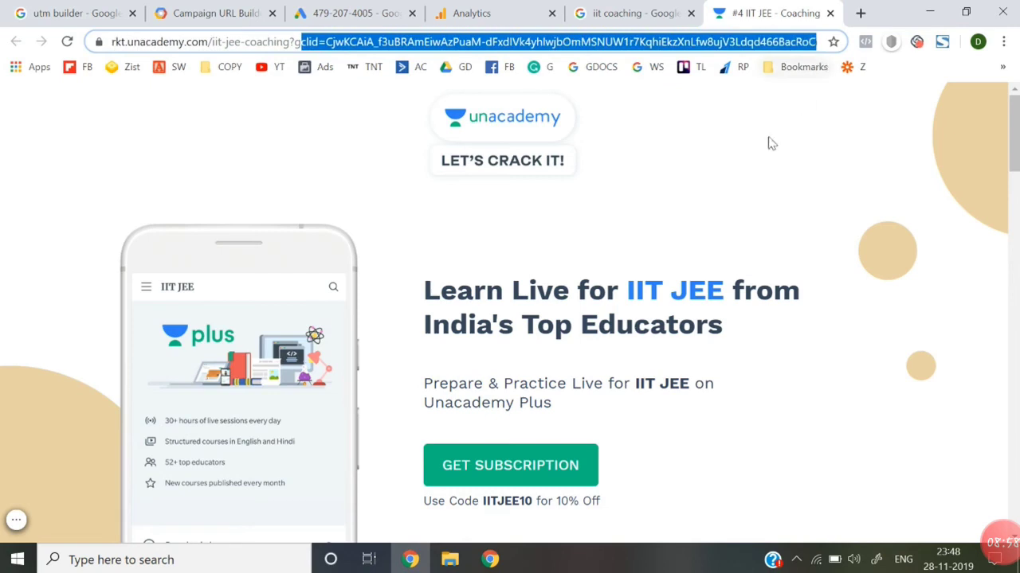
{"action": "left_click", "coordinate": [759, 156]}
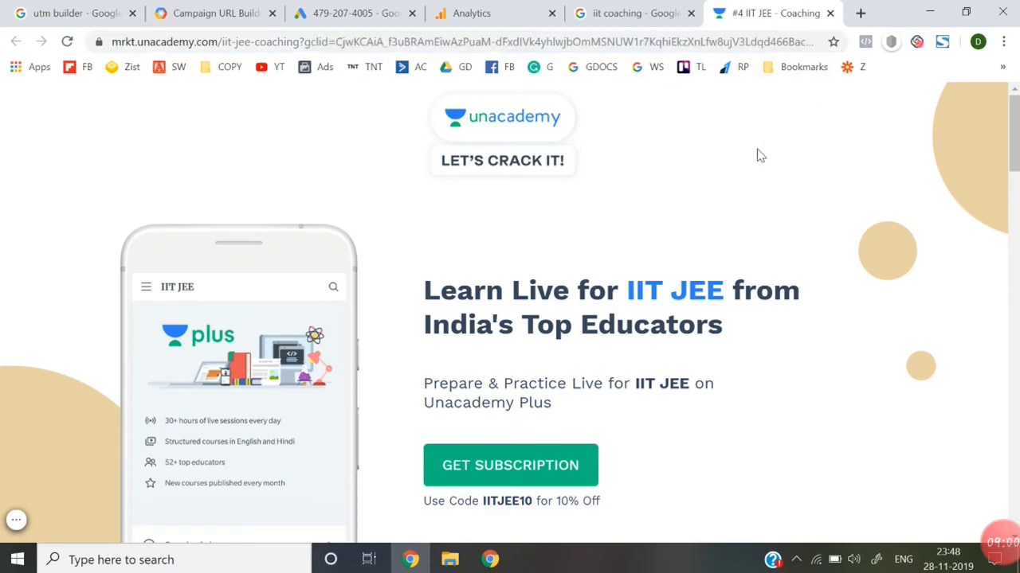
{"action": "left_click", "coordinate": [304, 44]}
{"action": "left_click_drag", "start_coordinate": [304, 44], "coordinate": [895, 41]}
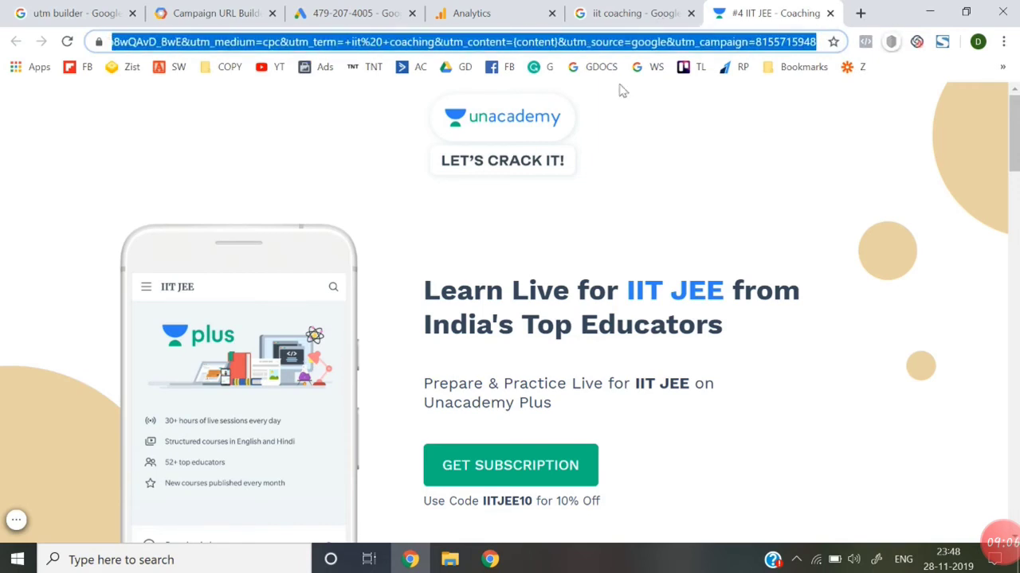
- Examine the utm_medium, utm_term, utm_content, utm_source and utm_campaign parameters at the end of the Unacademy URL
{"action": "left_click", "coordinate": [491, 46]}
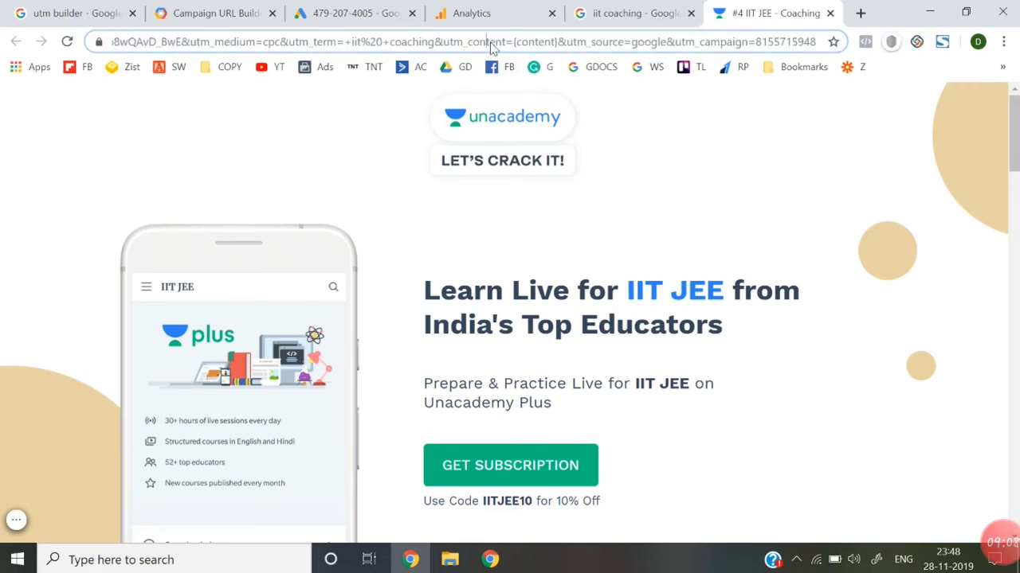
{"action": "key", "text": "Left"}
{"action": "key", "text": "Left"}
{"action": "key", "text": "Left"}
{"action": "key", "text": "Left"}
{"action": "key", "text": "Left"}
{"action": "key", "text": "Left"}
{"action": "key", "text": "Left"}
{"action": "key", "text": "Left"}
{"action": "key", "text": "Left"}
{"action": "key", "text": "Left"}
{"action": "key", "text": "Left"}
{"action": "key", "text": "Left"}
{"action": "key", "text": "Left"}
{"action": "key", "text": "Left"}
{"action": "key", "text": "Left"}
{"action": "key", "text": "Left"}
{"action": "key", "text": "Left"}
{"action": "key", "text": "Left"}
{"action": "key", "text": "Left"}
{"action": "key", "text": "Left"}
{"action": "key", "text": "Right"}
{"action": "key", "text": "Right"}
{"action": "key", "text": "Right"}
{"action": "key", "text": "Right"}
{"action": "key", "text": "Right"}
{"action": "key", "text": "Right"}
{"action": "key", "text": "Right"}
{"action": "key", "text": "Right"}
{"action": "key", "text": "Right"}
{"action": "key", "text": "Right"}
{"action": "key", "text": "Right"}
{"action": "key", "text": "Right"}
{"action": "key", "text": "Right"}
{"action": "key", "text": "Right"}
{"action": "key", "text": "Right"}
{"action": "key", "text": "Right"}
{"action": "key", "text": "Right"}
{"action": "key", "text": "Right"}
{"action": "key", "text": "shift+Left"}
{"action": "key", "text": "shift+Left"}
{"action": "key", "text": "shift+Left"}
{"action": "key", "text": "shift+Left"}
{"action": "key", "text": "shift+Left"}
{"action": "key", "text": "shift+Left"}
{"action": "key", "text": "shift+Left"}
{"action": "key", "text": "shift+Left"}
{"action": "key", "text": "shift+Left"}
{"action": "key", "text": "shift+Left"}
{"action": "key", "text": "shift+Left"}
{"action": "key", "text": "shift+Left"}
{"action": "key", "text": "shift+Left"}
{"action": "key", "text": "shift+Left"}
{"action": "key", "text": "shift+Left"}
{"action": "key", "text": "shift+Left"}
{"action": "key", "text": "shift+Left"}
{"action": "key", "text": "shift+Left"}
{"action": "key", "text": "shift+Left"}
{"action": "key", "text": "Left"}
{"action": "key", "text": "Left"}
{"action": "key", "text": "Left"}
{"action": "key", "text": "Left"}
{"action": "key", "text": "Left"}
{"action": "key", "text": "Left"}
{"action": "key", "text": "Left"}
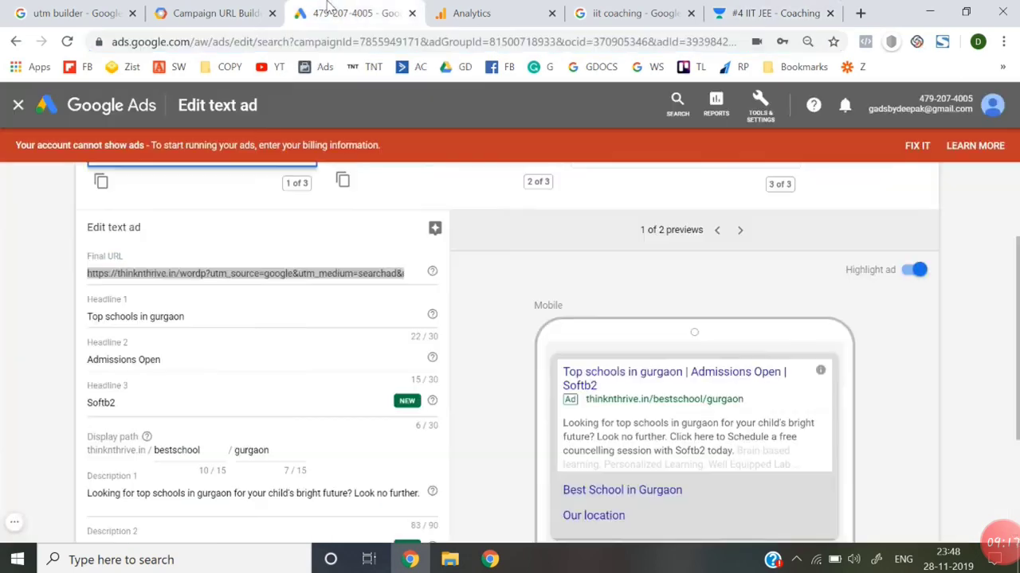
- Switch to the Google Ads text ad being edited and expand its Ad URL options
{"action": "left_click", "coordinate": [333, 11]}
{"action": "scroll", "coordinate": [316, 342], "scroll_direction": "down", "scroll_amount": 3}
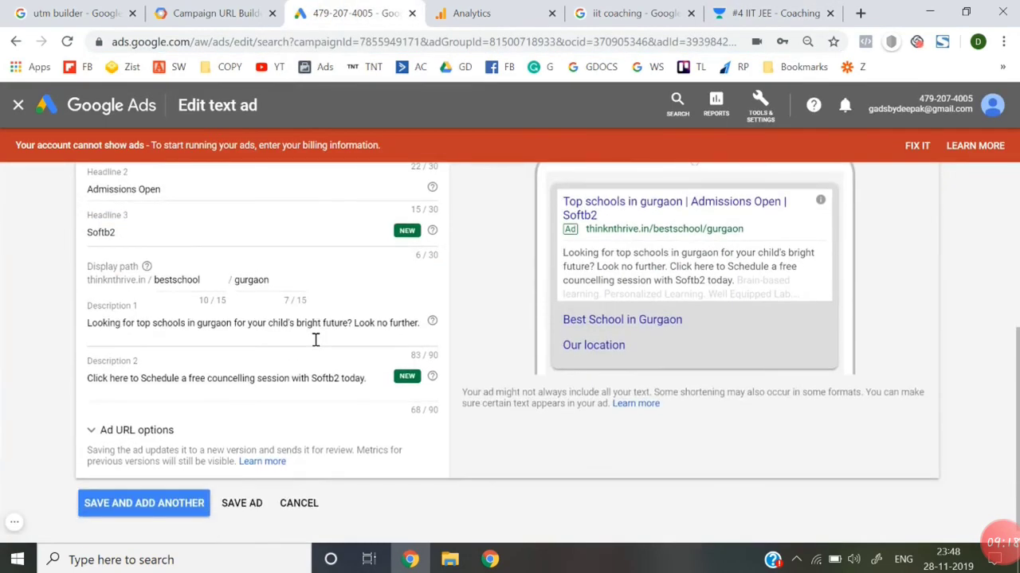
{"action": "left_click", "coordinate": [159, 407]}
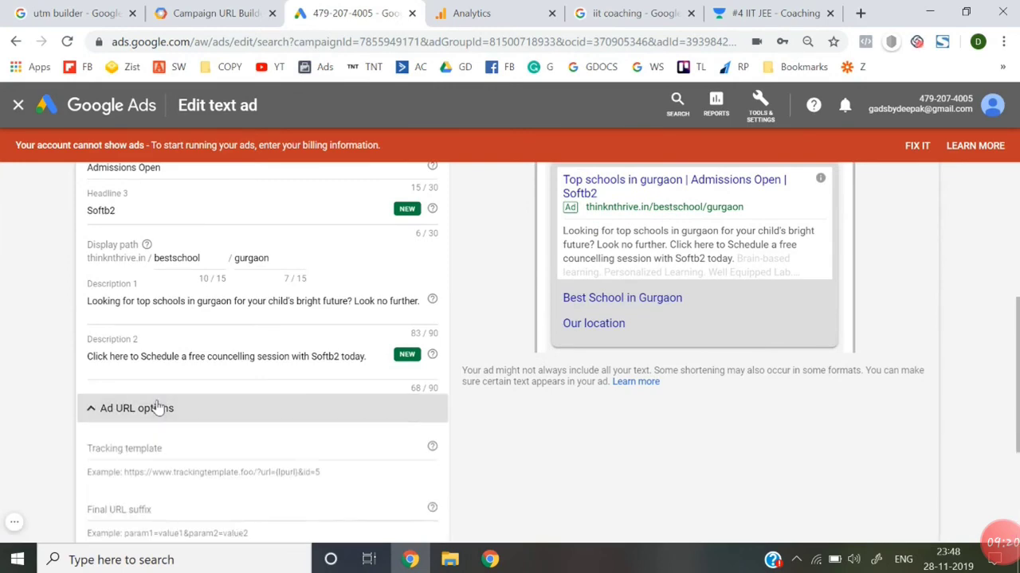
- Compare the Unacademy landing page URL with the ad's URL options in Google Ads and with Google Analytics
{"action": "left_click", "coordinate": [718, 9]}
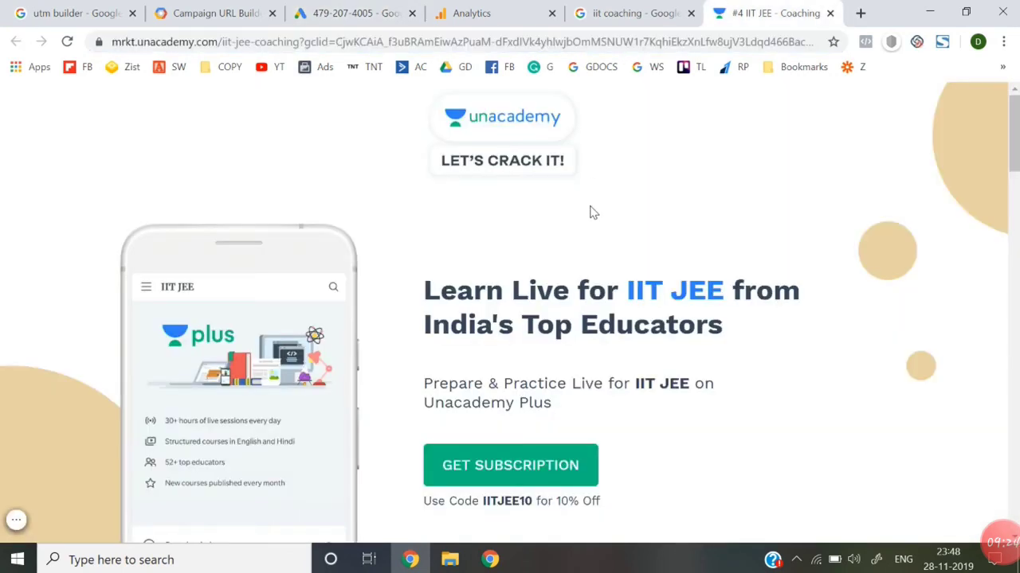
{"action": "left_click", "coordinate": [312, 7]}
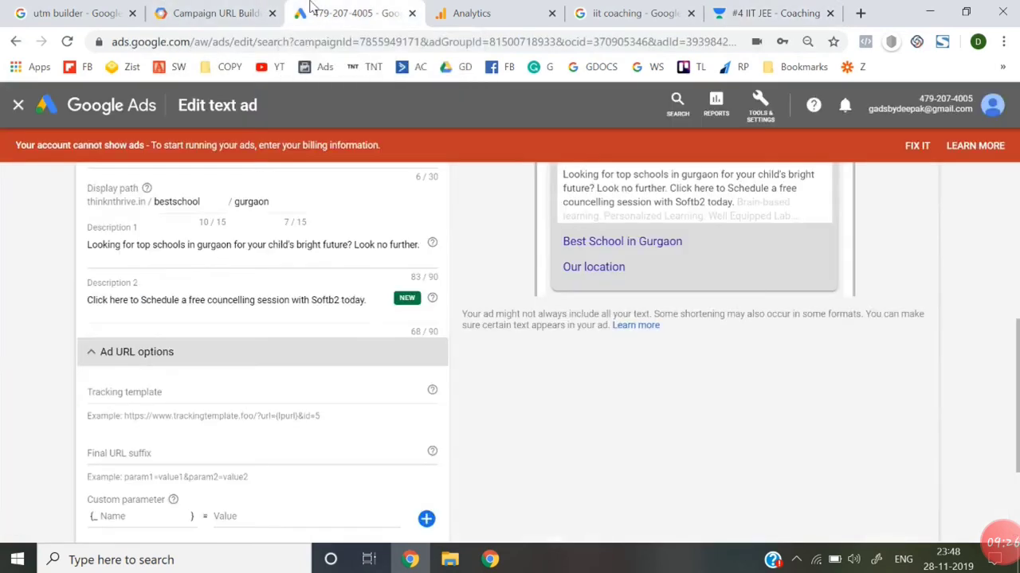
{"action": "left_click", "coordinate": [763, 10]}
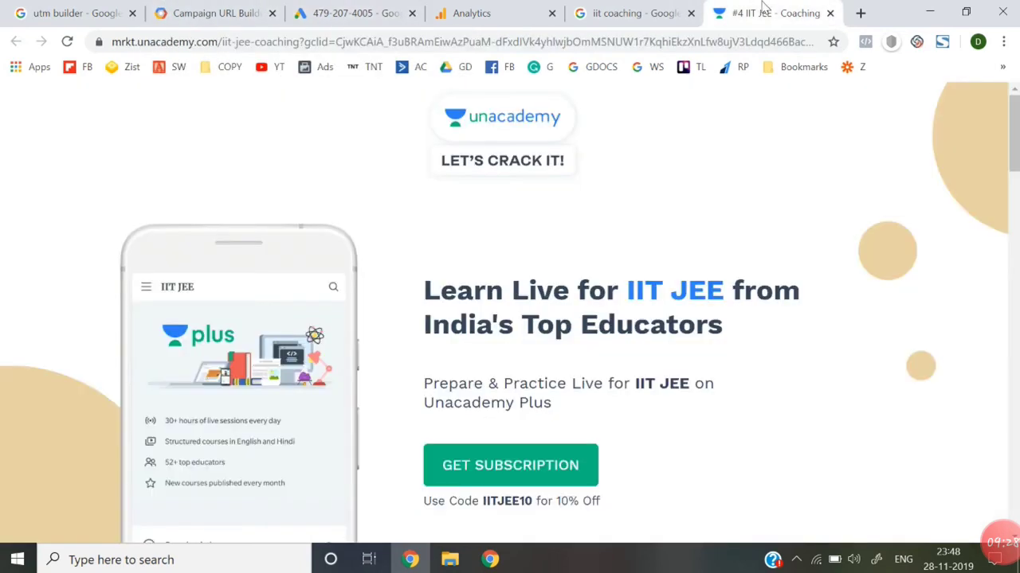
{"action": "left_click", "coordinate": [470, 8]}
{"action": "left_click", "coordinate": [764, 13]}
{"action": "left_click", "coordinate": [292, 42]}
{"action": "left_click", "coordinate": [290, 45]}
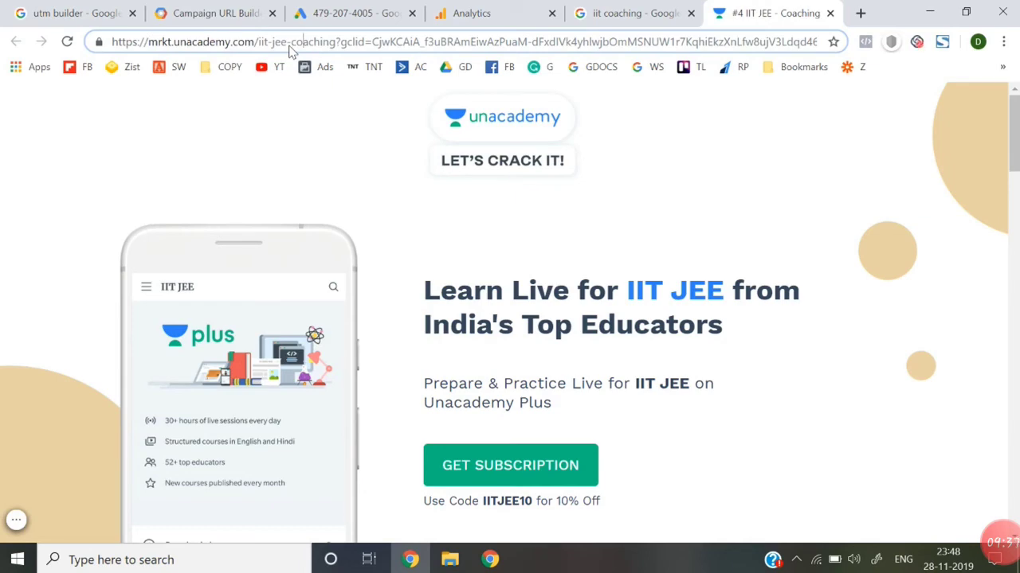
{"action": "key", "text": "Right"}
{"action": "key", "text": "Right"}
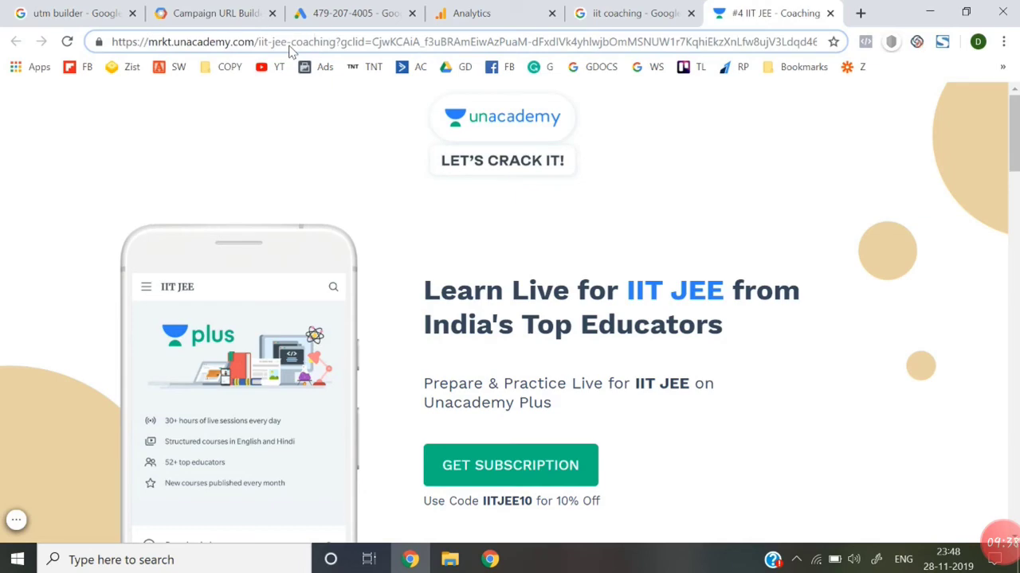
- Open the UrbanPro ad from the "iit coaching" search results in a new browser tab and view its landing page URL
{"action": "left_click", "coordinate": [577, 11]}
{"action": "scroll", "coordinate": [753, 362], "scroll_direction": "down", "scroll_amount": 10}
{"action": "scroll", "coordinate": [752, 364], "scroll_direction": "down", "scroll_amount": 15}
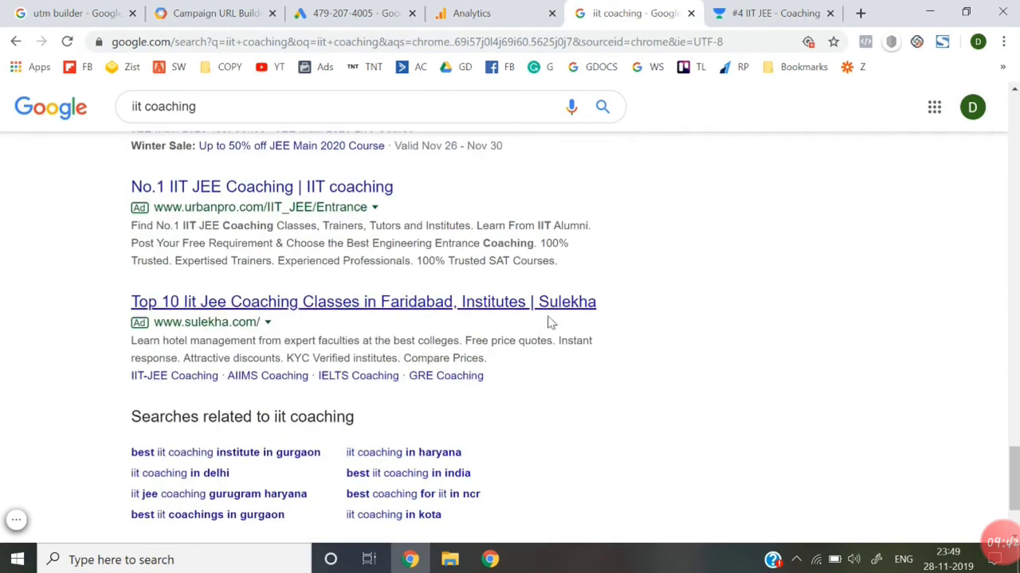
{"action": "right_click", "coordinate": [362, 207]}
{"action": "left_click", "coordinate": [418, 212]}
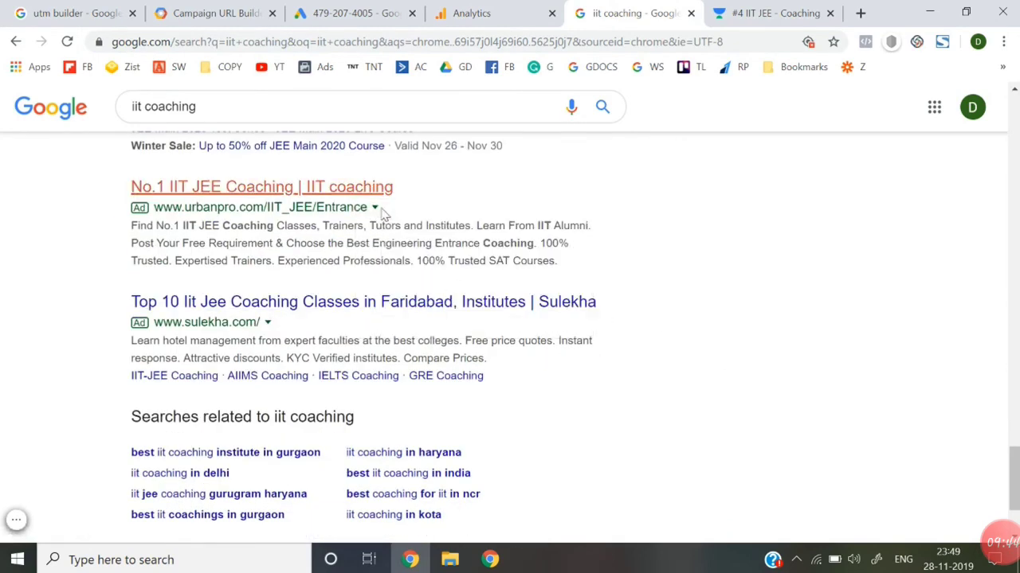
{"action": "left_click", "coordinate": [633, 11]}
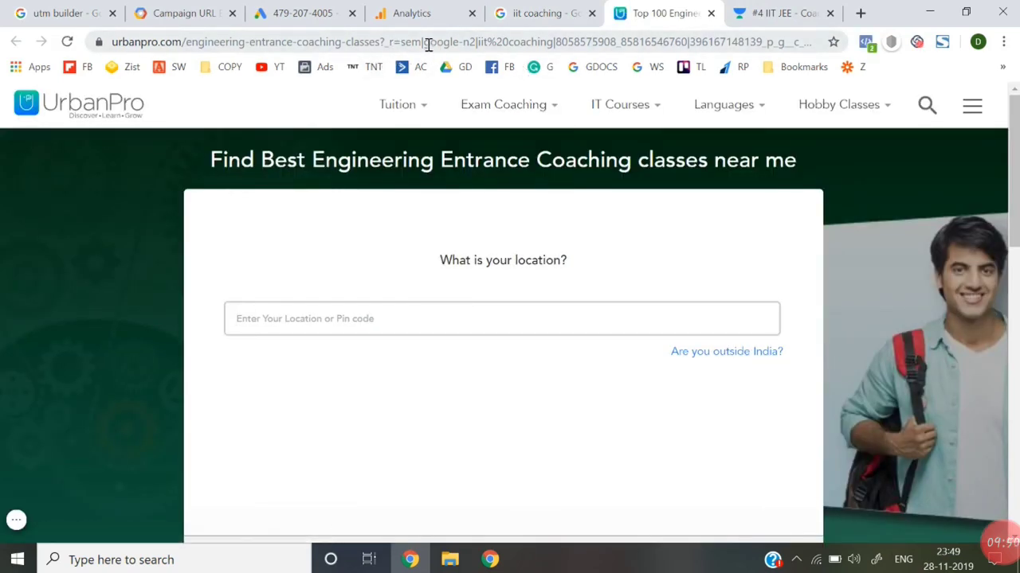
- Open the Sulekha ad from the "iit coaching" results in a new browser tab and view its UTM-tagged URL
{"action": "left_click", "coordinate": [579, 7]}
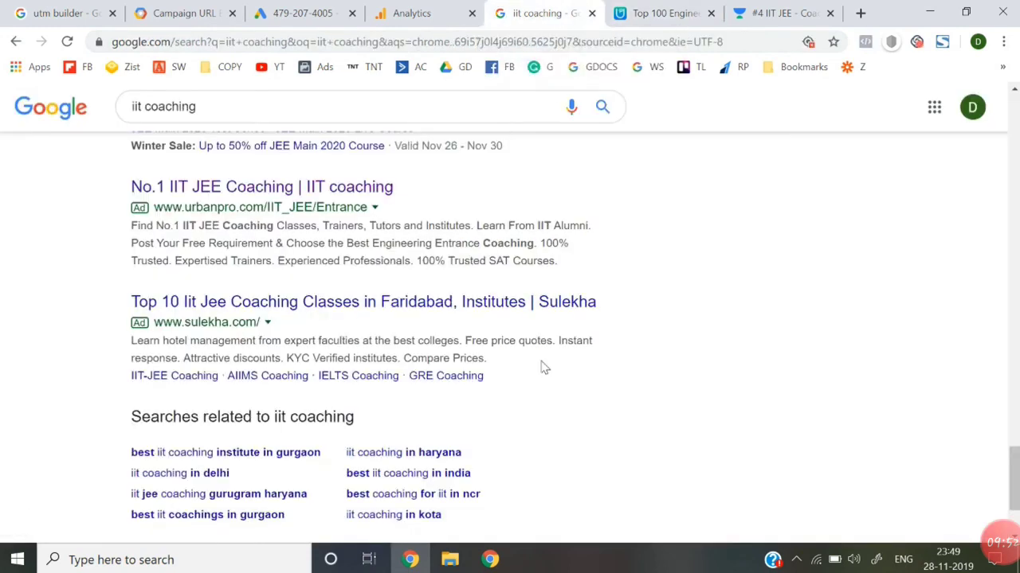
{"action": "scroll", "coordinate": [541, 366], "scroll_direction": "down", "scroll_amount": 1}
{"action": "right_click", "coordinate": [407, 273]}
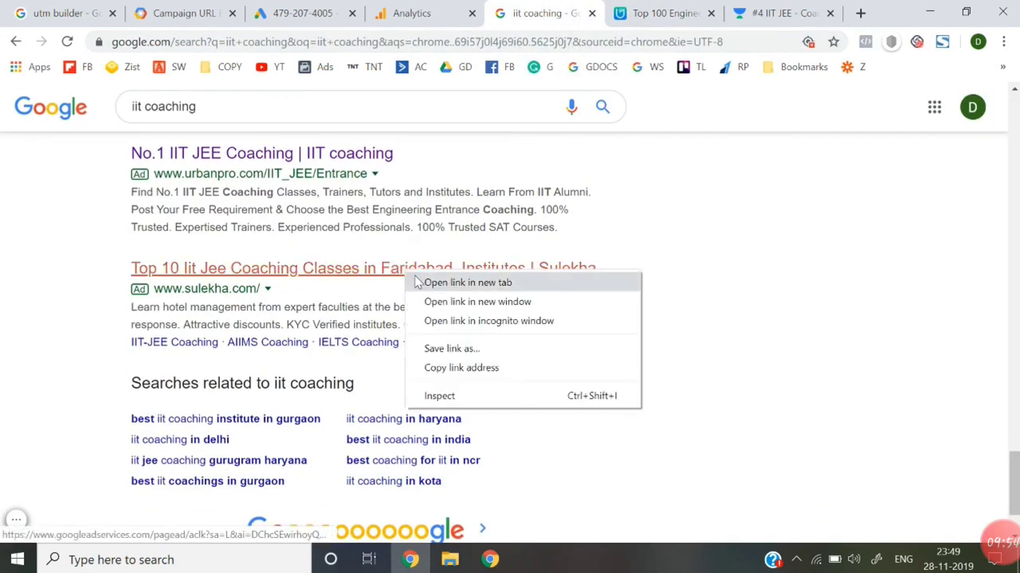
{"action": "left_click", "coordinate": [418, 280]}
{"action": "left_click", "coordinate": [687, 7]}
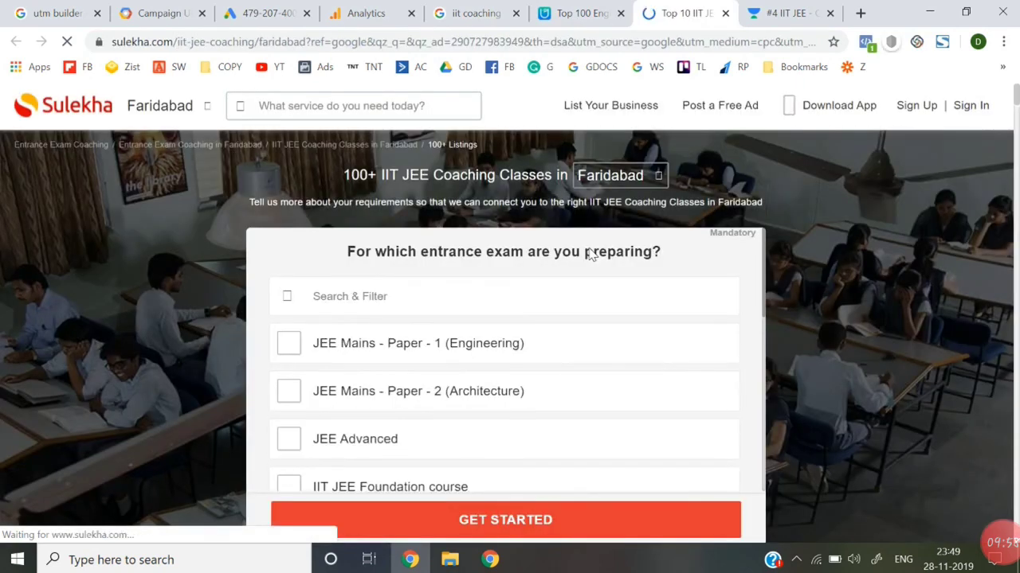
- Go to the second page of "iit coaching" results and open the Gradeup ad in a new browser tab
{"action": "left_click", "coordinate": [489, 13]}
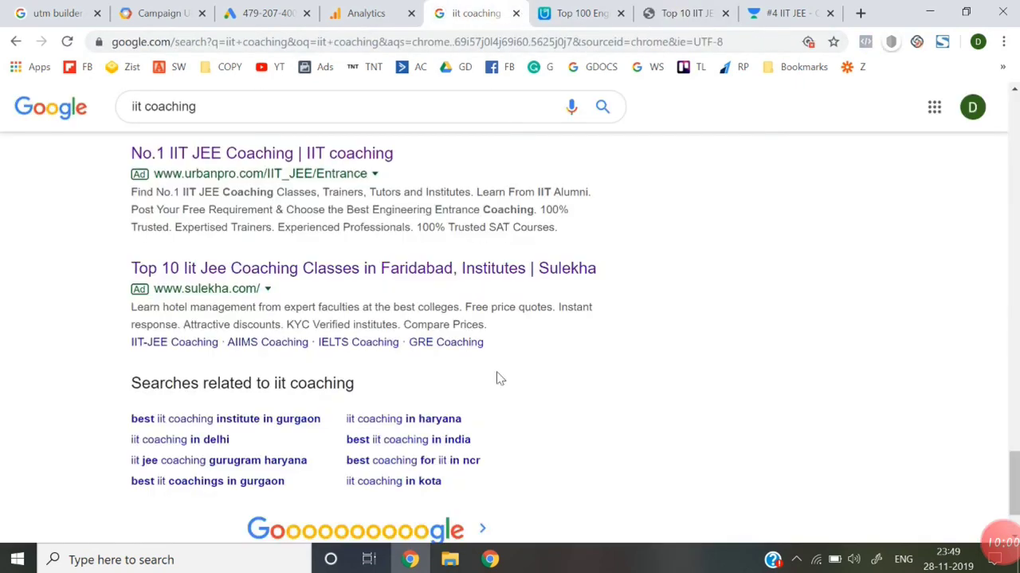
{"action": "scroll", "coordinate": [496, 378], "scroll_direction": "down", "scroll_amount": 2}
{"action": "left_click", "coordinate": [305, 451]}
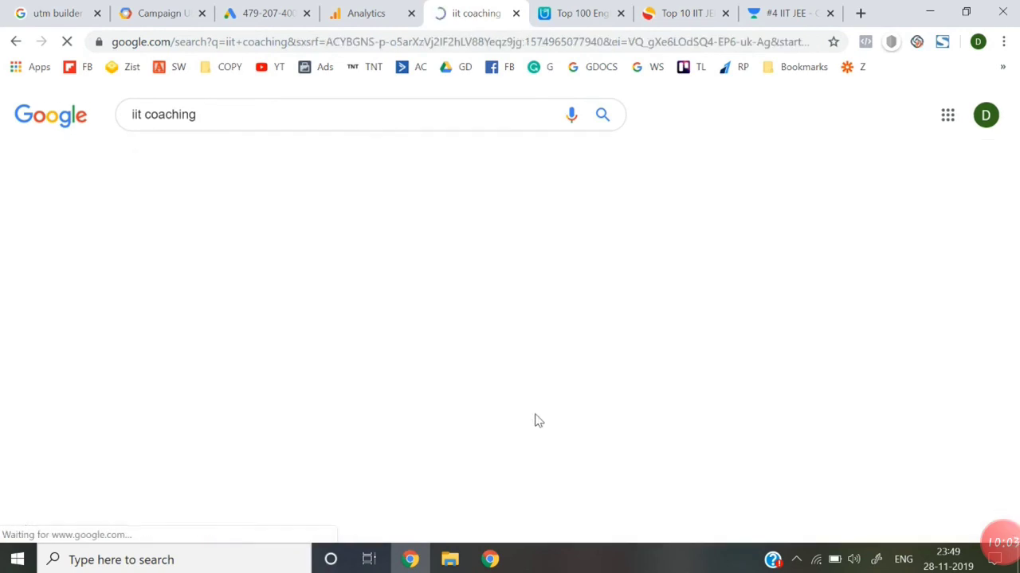
{"action": "scroll", "coordinate": [460, 391], "scroll_direction": "down", "scroll_amount": 1}
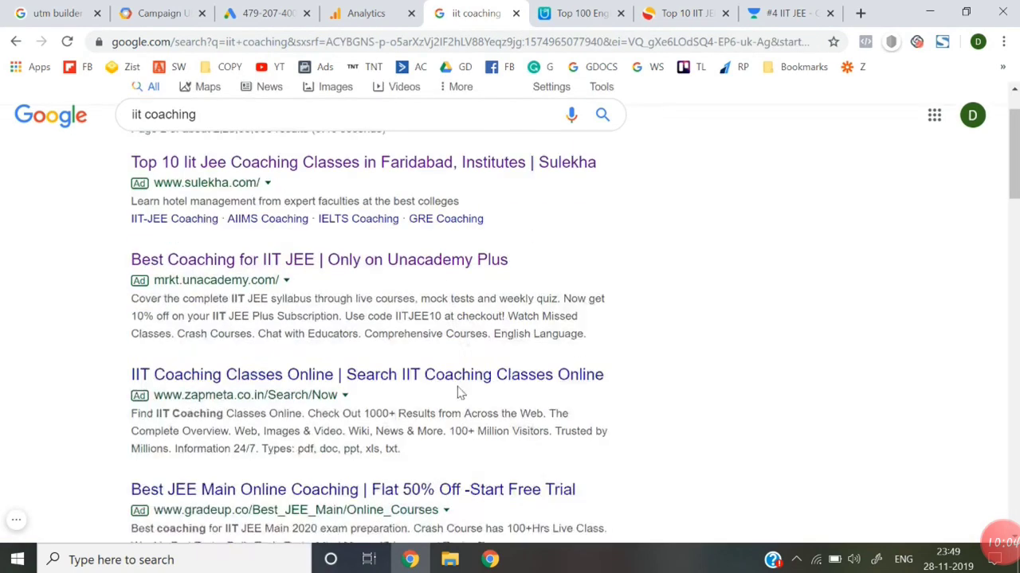
{"action": "scroll", "coordinate": [460, 391], "scroll_direction": "down", "scroll_amount": 3}
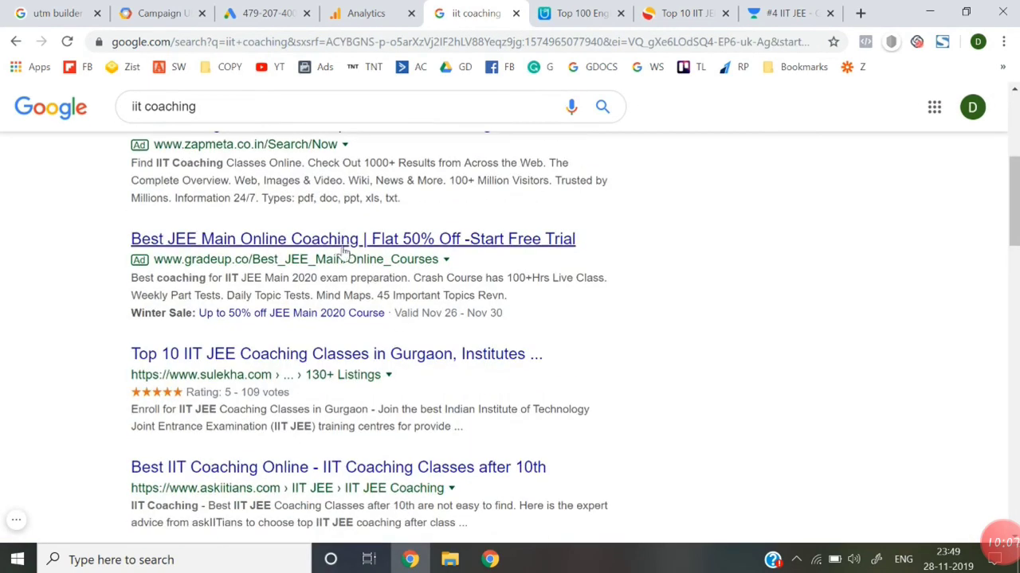
{"action": "right_click", "coordinate": [344, 251]}
{"action": "left_click", "coordinate": [362, 263]}
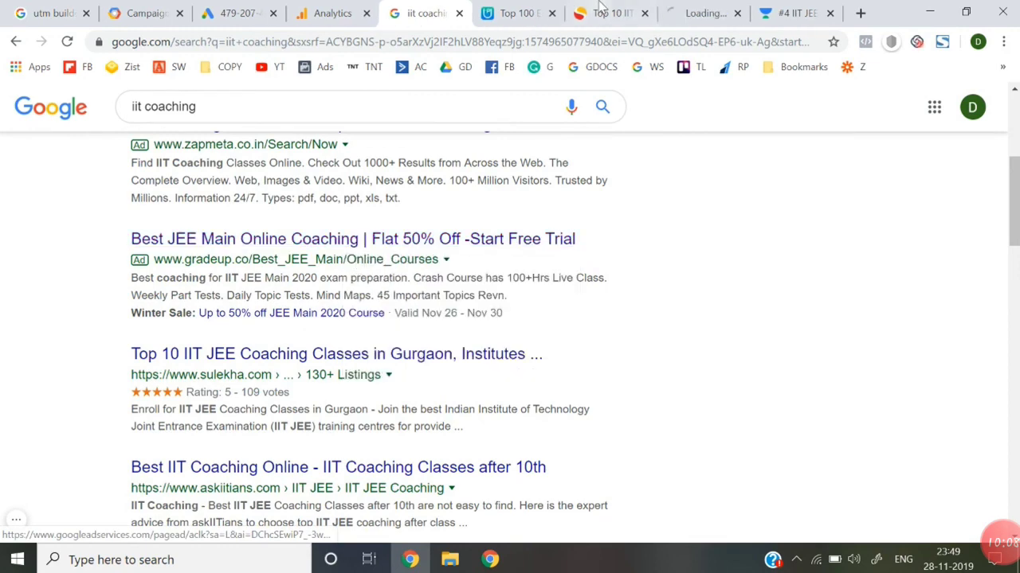
{"action": "left_click", "coordinate": [692, 8]}
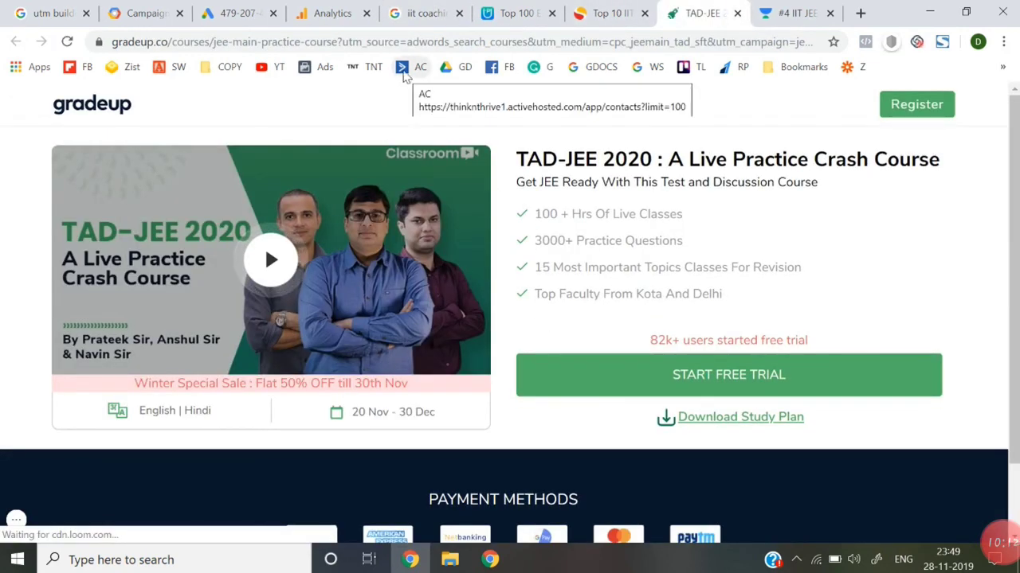
- Examine the UTM and gclid parameters in the Gradeup landing page URL and dismiss the Winter Special Sale pop-up
{"action": "left_click", "coordinate": [397, 44]}
{"action": "key", "text": "End"}
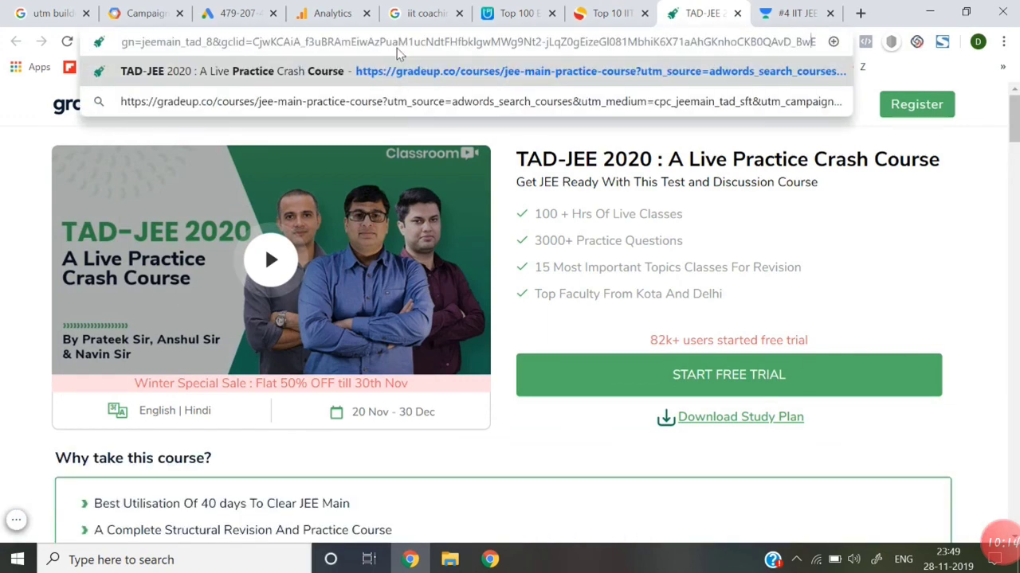
{"action": "left_click", "coordinate": [3, 237]}
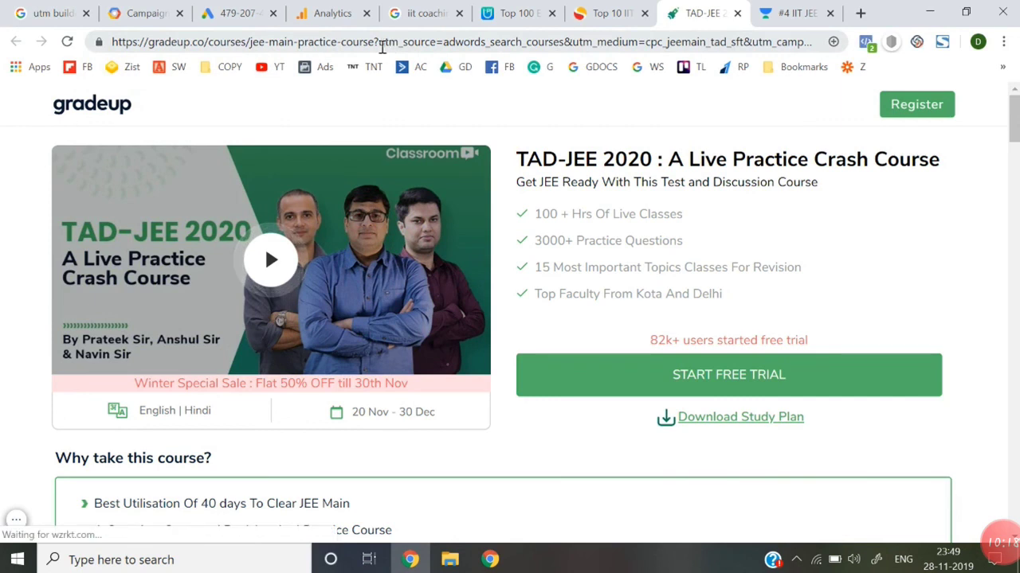
{"action": "double_click", "coordinate": [390, 41]}
{"action": "left_click_drag", "start_coordinate": [418, 46], "coordinate": [858, 41]}
{"action": "left_click_drag", "start_coordinate": [947, 12], "coordinate": [946, 12]}
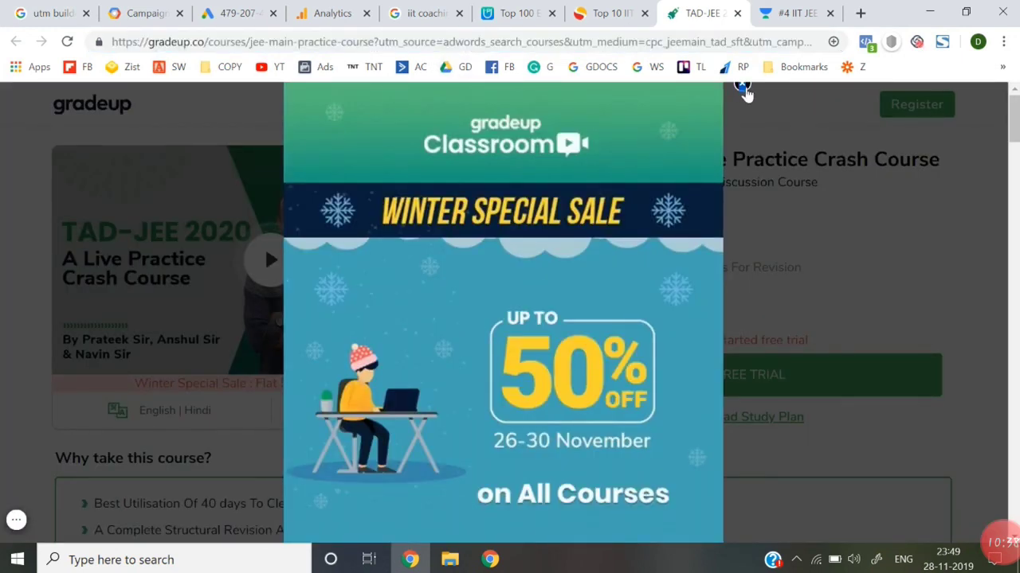
{"action": "left_click", "coordinate": [741, 84]}
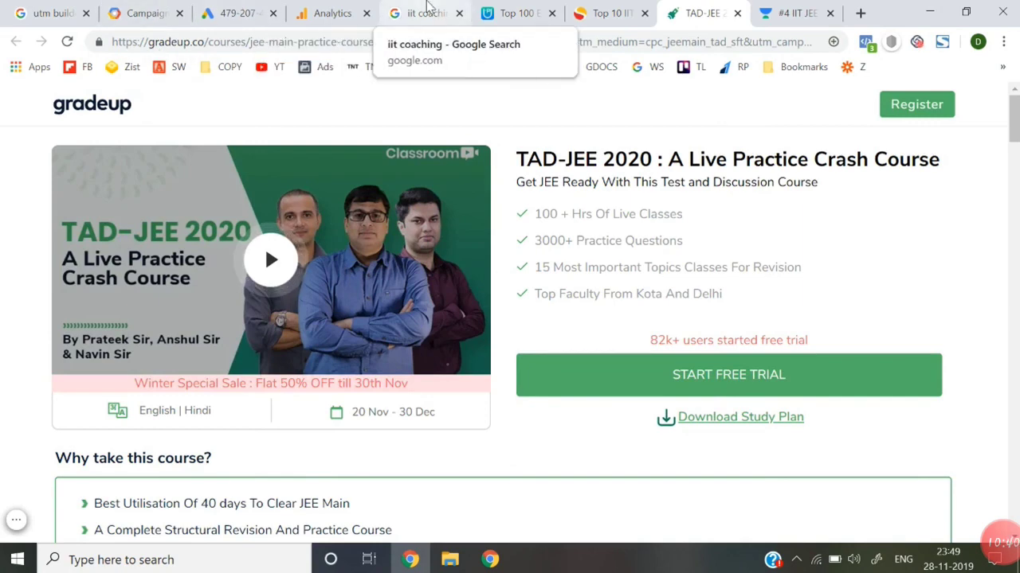
- Return to the Google Ads text ad and view the tracking template and final URL suffix fields
{"action": "left_click", "coordinate": [233, 13]}
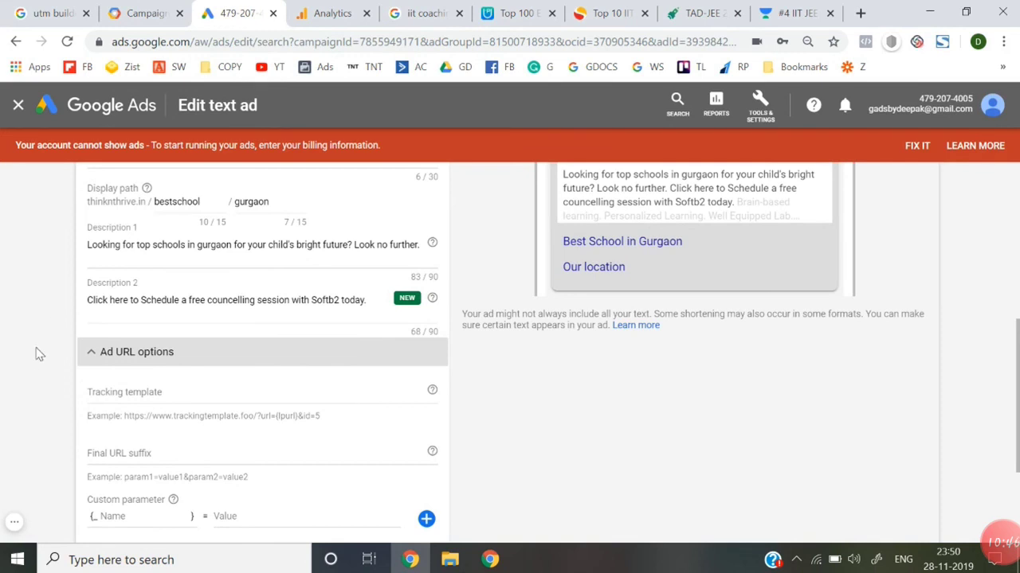
{"action": "left_click", "coordinate": [16, 525]}
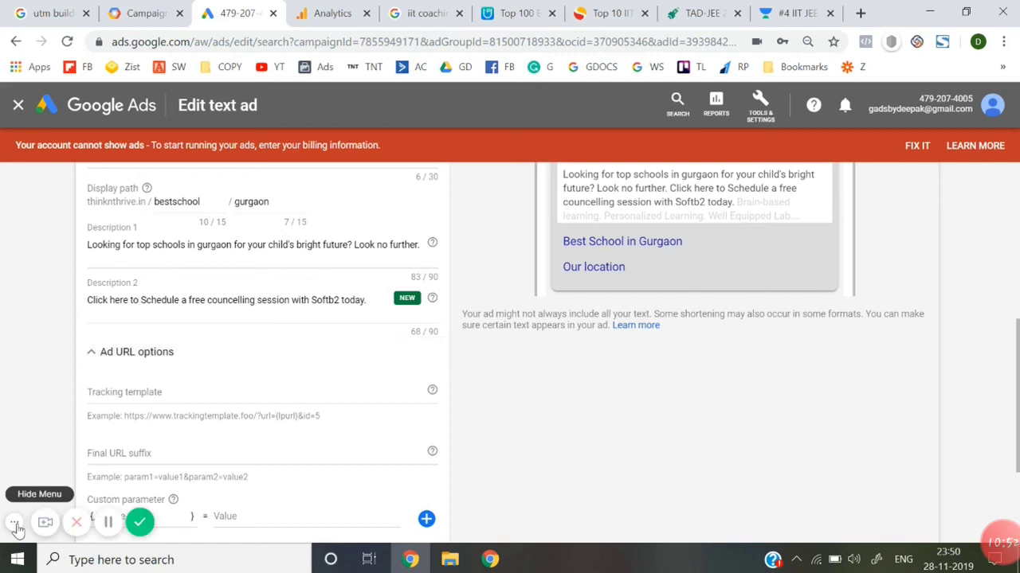